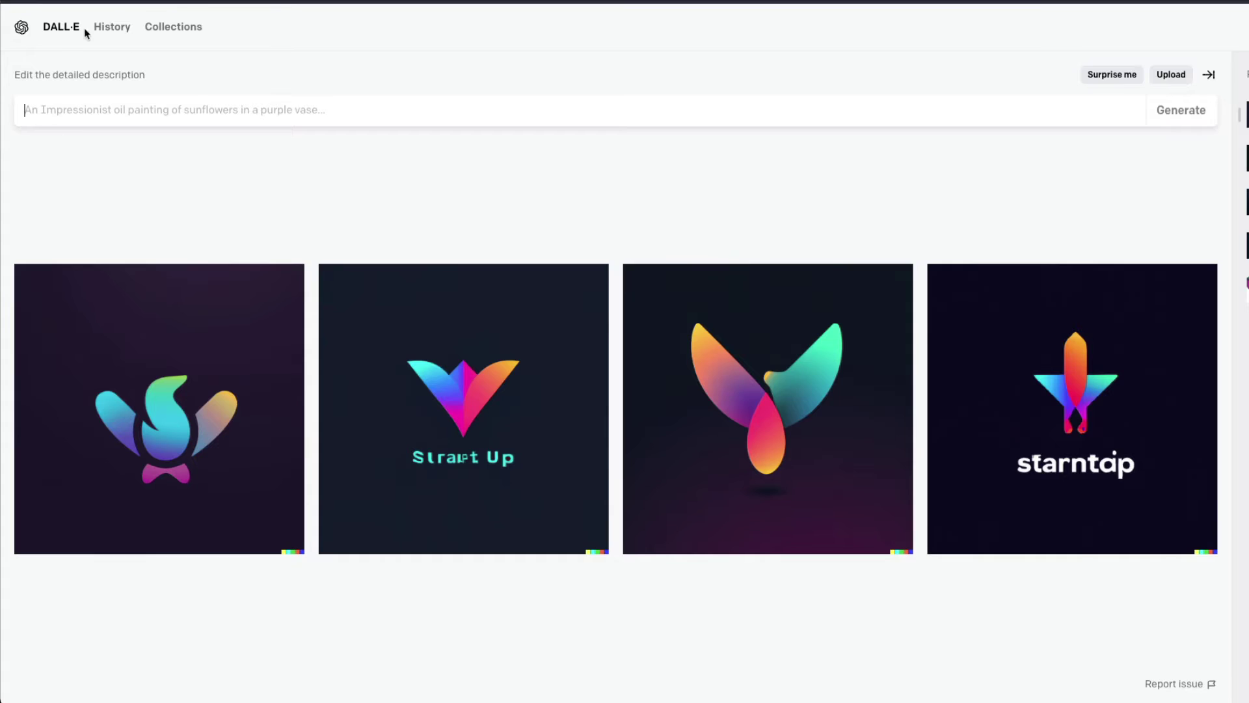
- Enter the prompt "modern startup logo with no text, symmetrical, minimalistic bird icon, centered, gradient, dark background" on the DALL·E start page
click(60, 29)
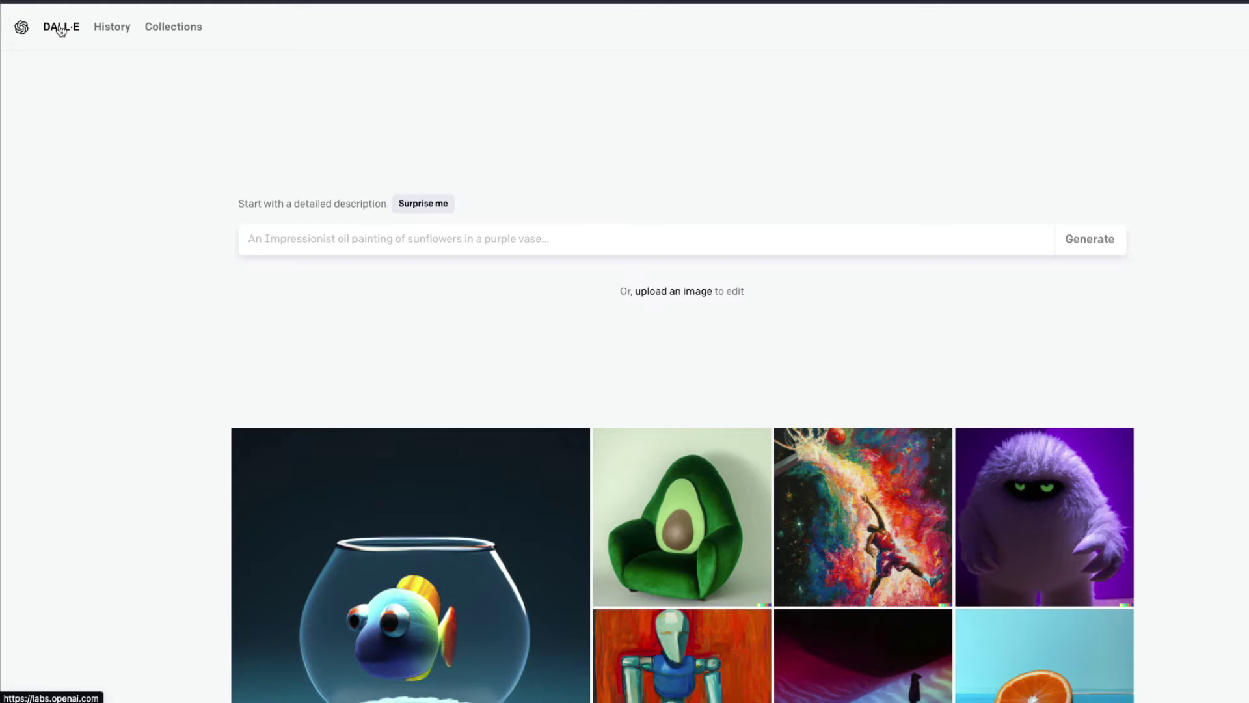
text(modern startup logo with no text, symmetrical, minimalistic bird icon, centered, gradient, dark background)
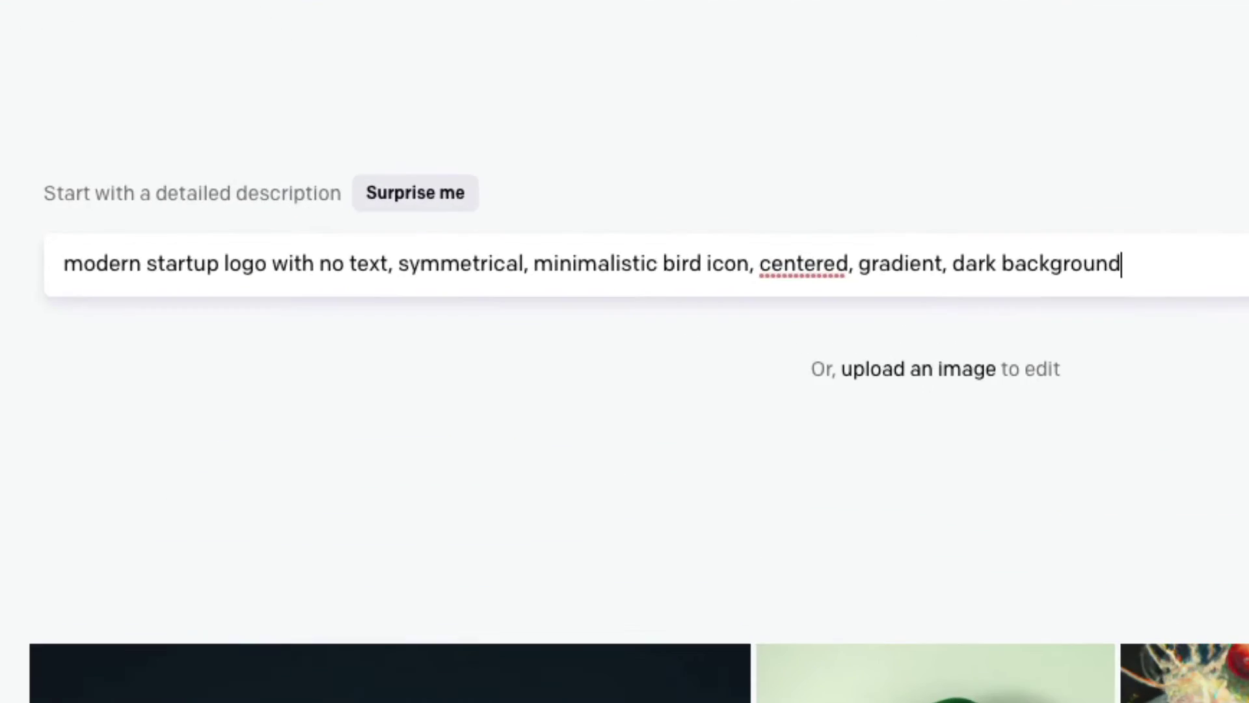
- Highlight the style phrases in the bird logo prompt, such as "with no text" and "minimalistic", to review its wording
click(266, 263)
key(shift+End)
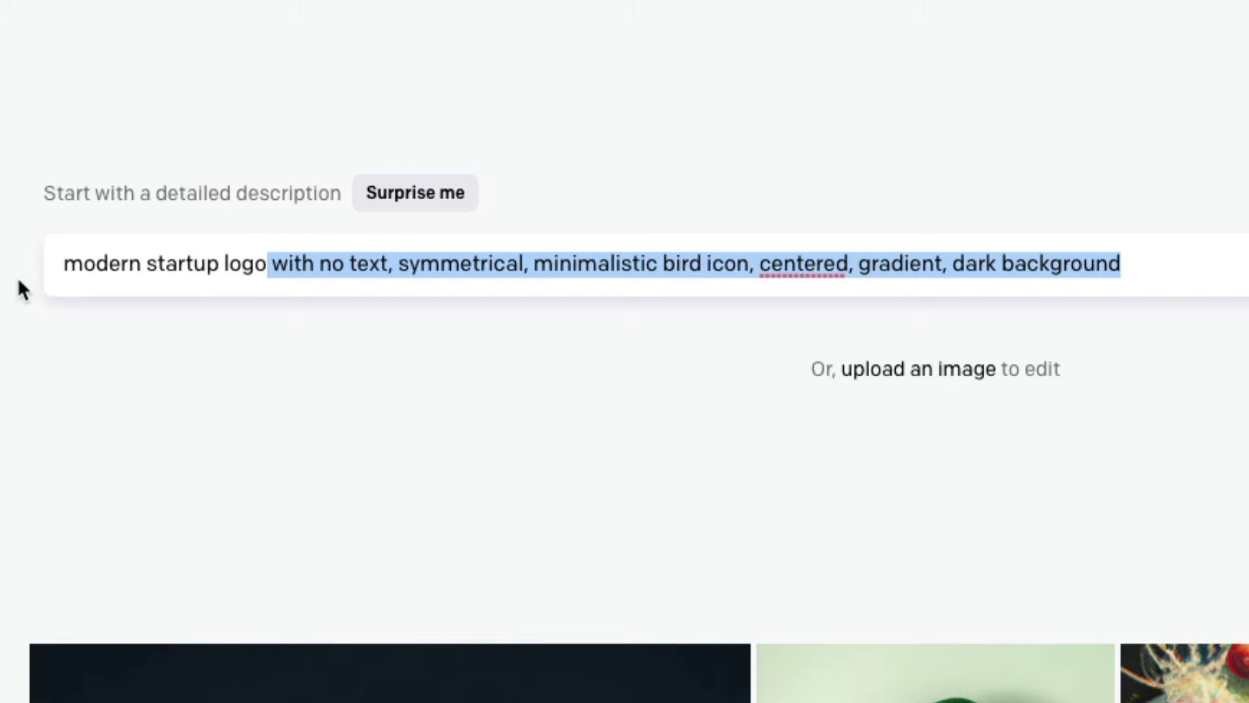
shift+click(382, 267)
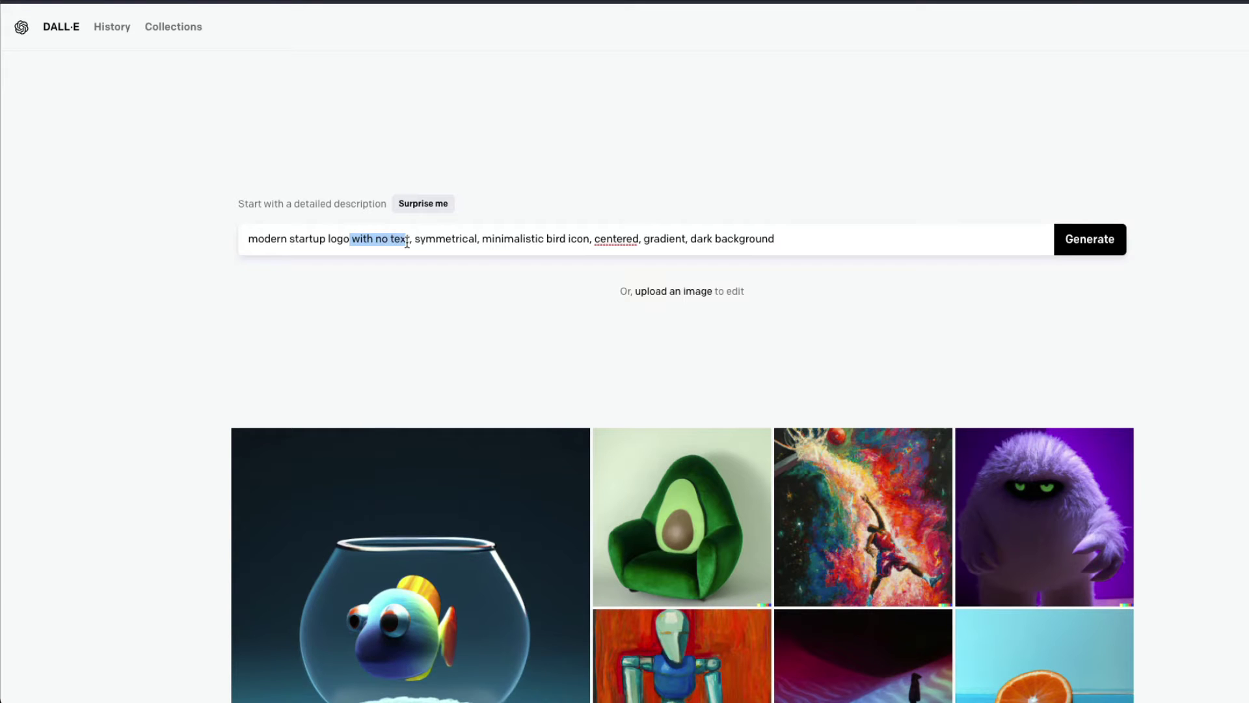
click(449, 237)
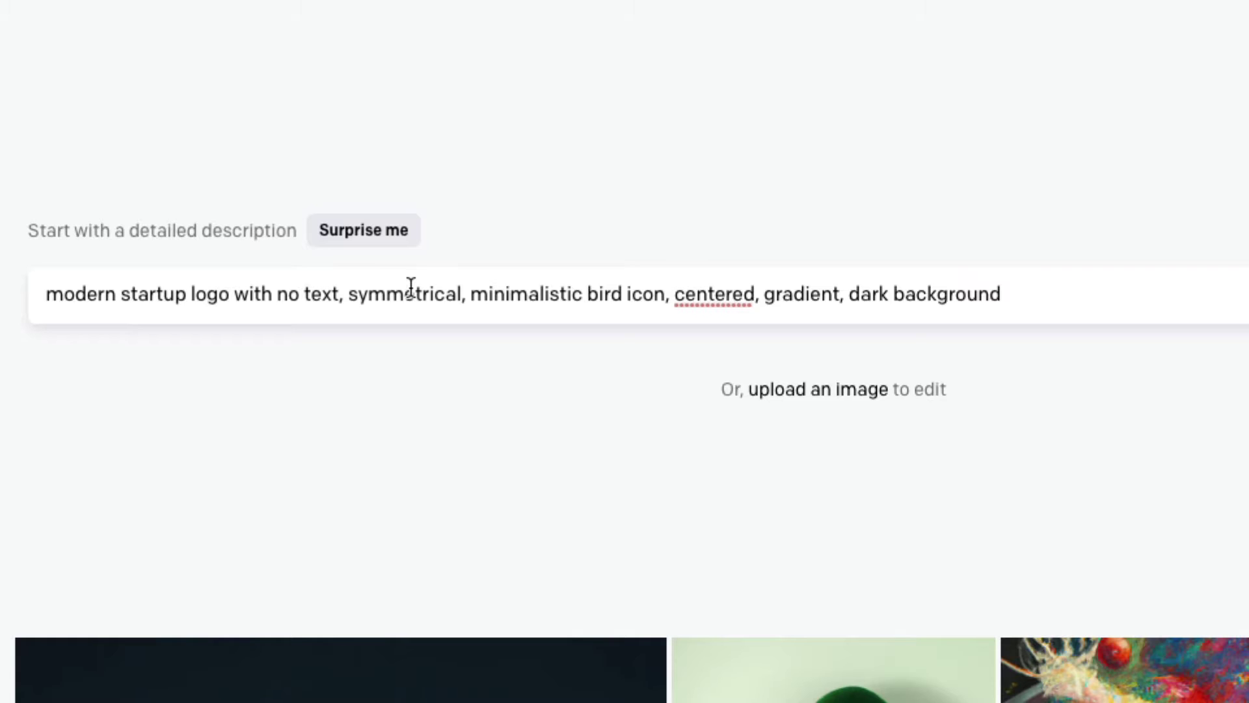
double_click(537, 293)
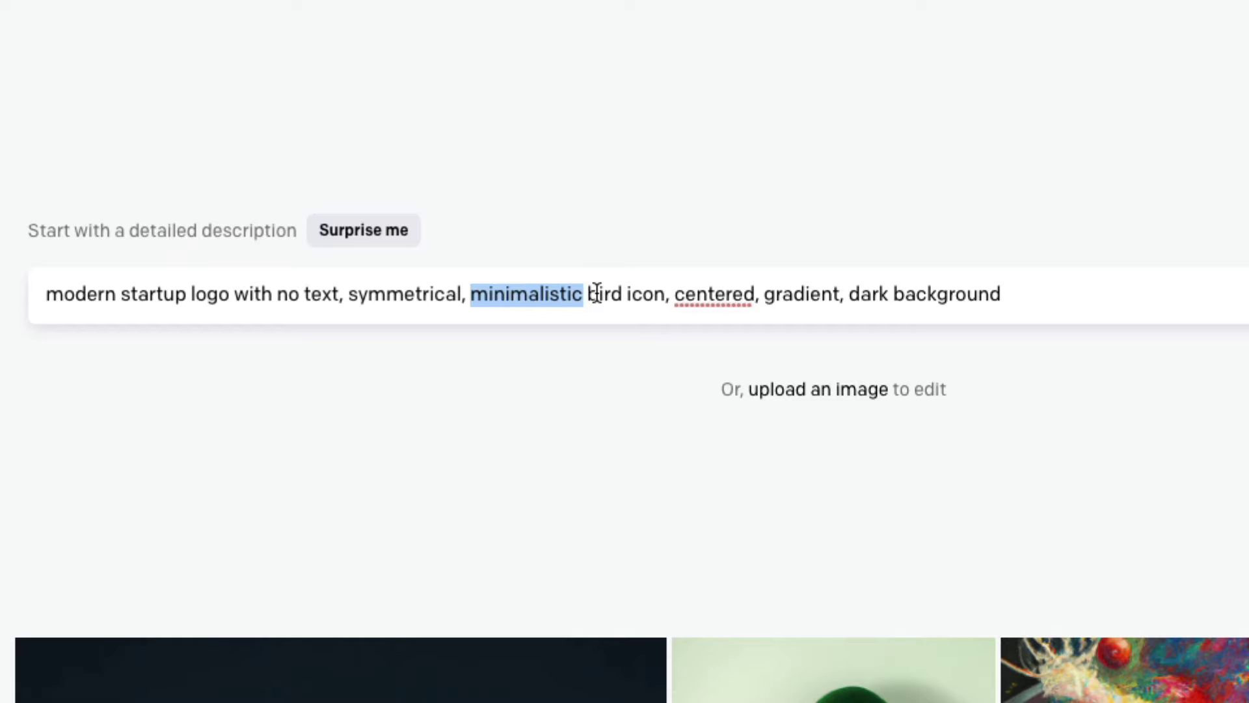
click(455, 294)
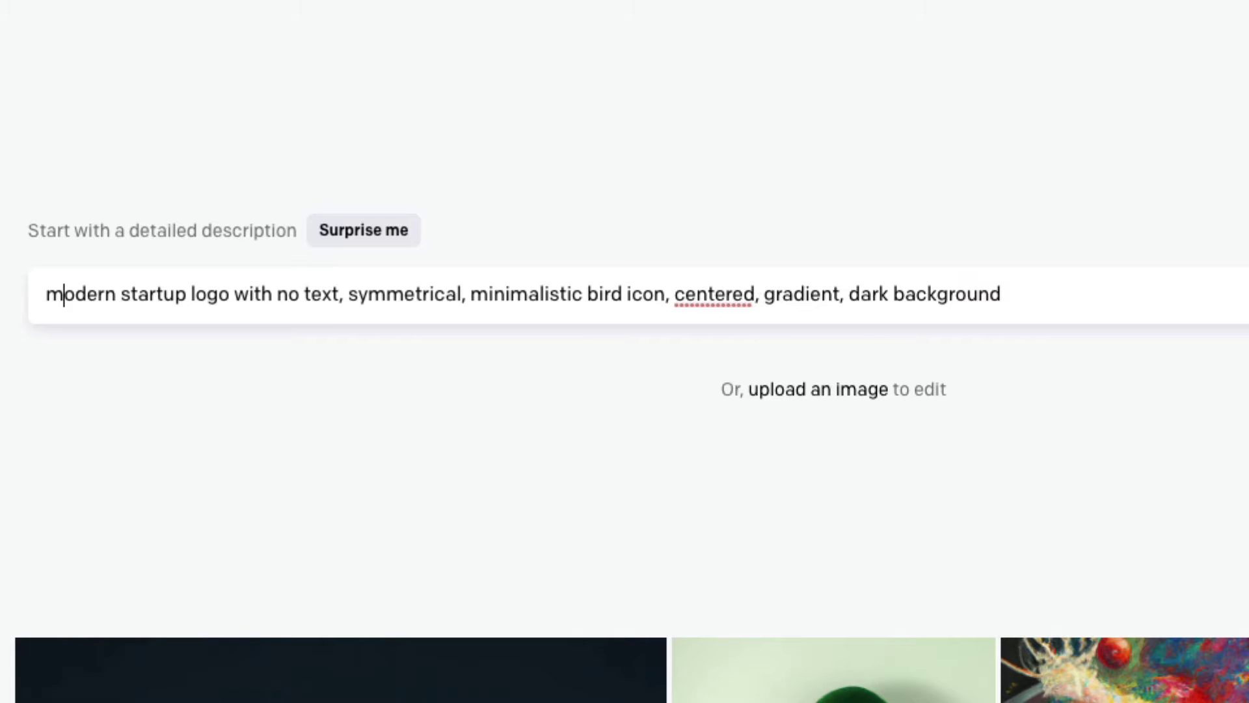
- Generate bird logos twice from the same prompt, view the first result enlarged and return to the results
key(Return)
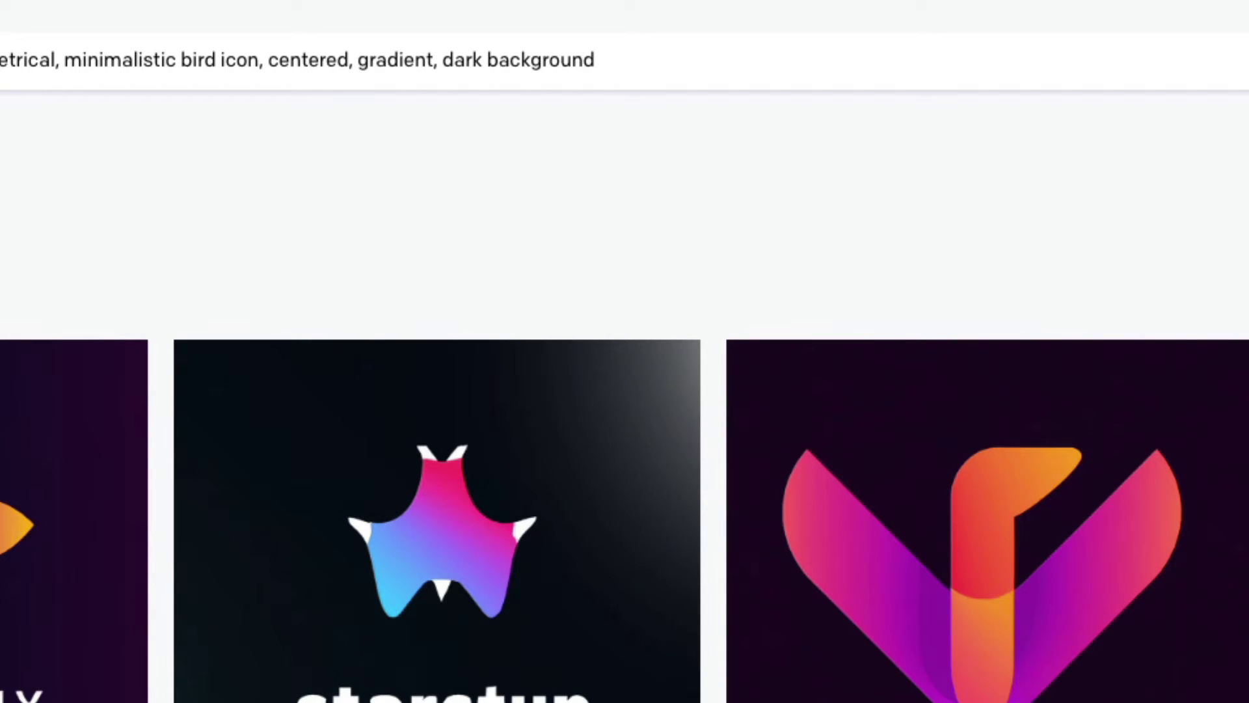
key(Return)
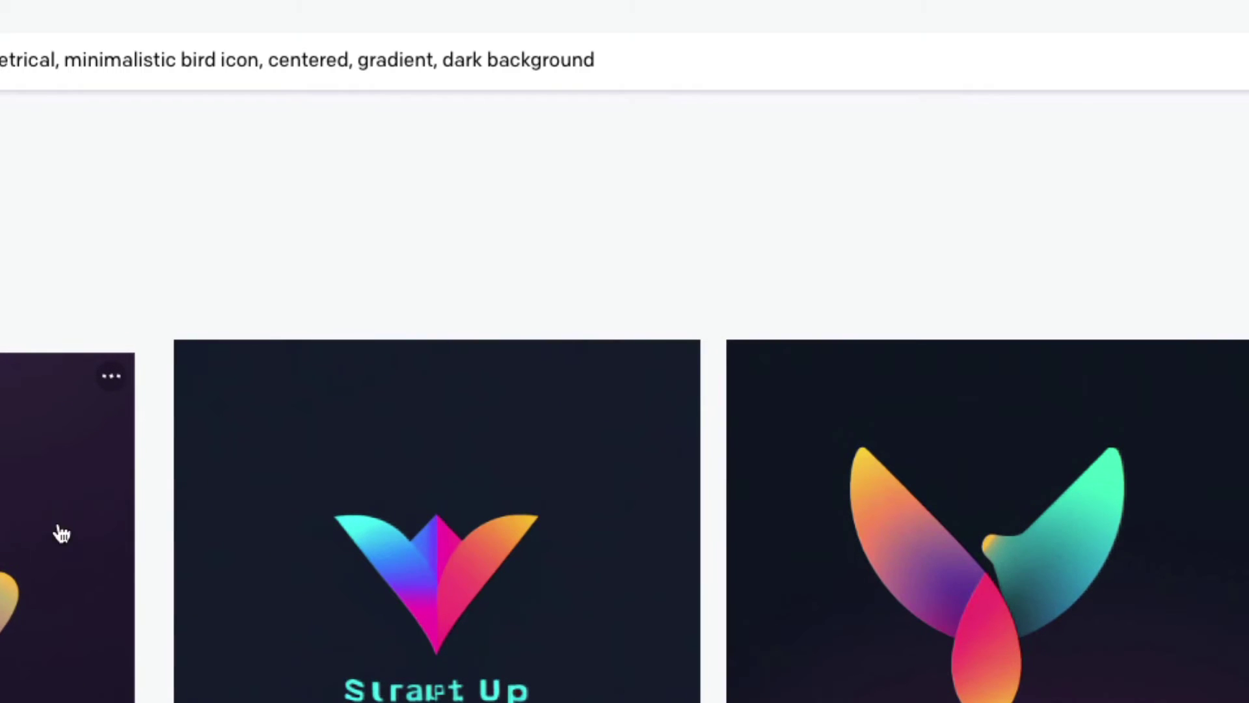
click(14, 633)
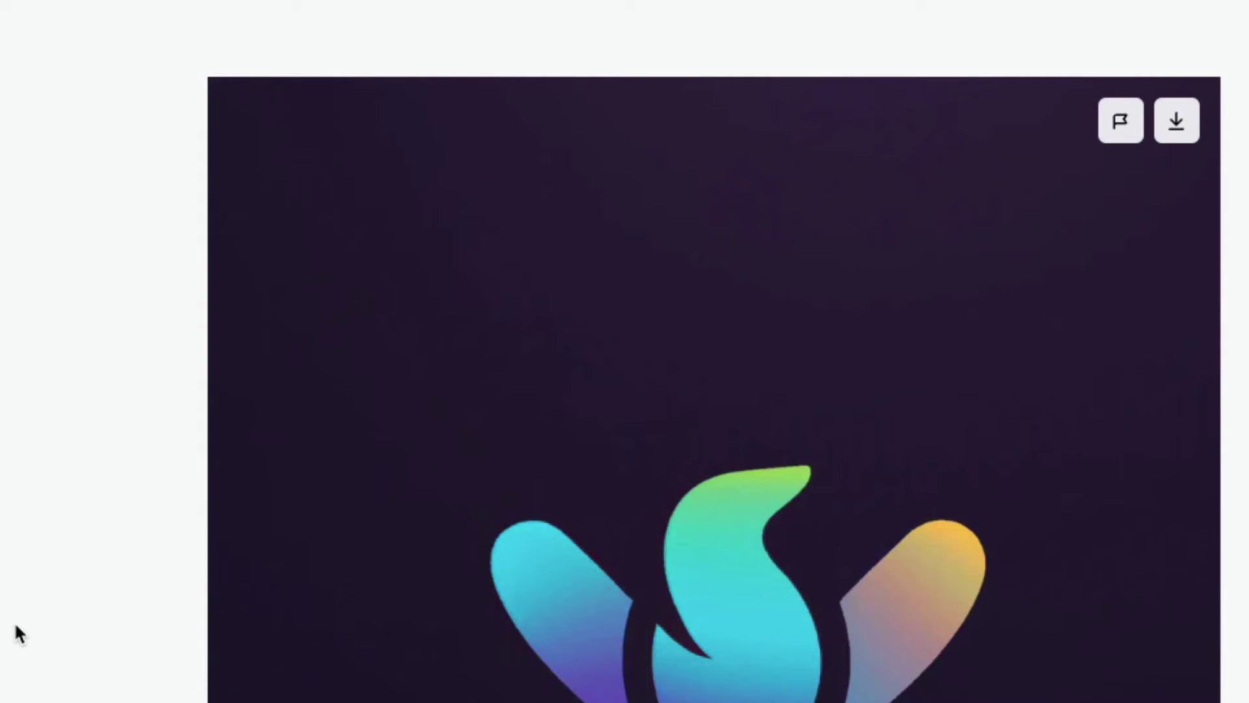
click(14, 622)
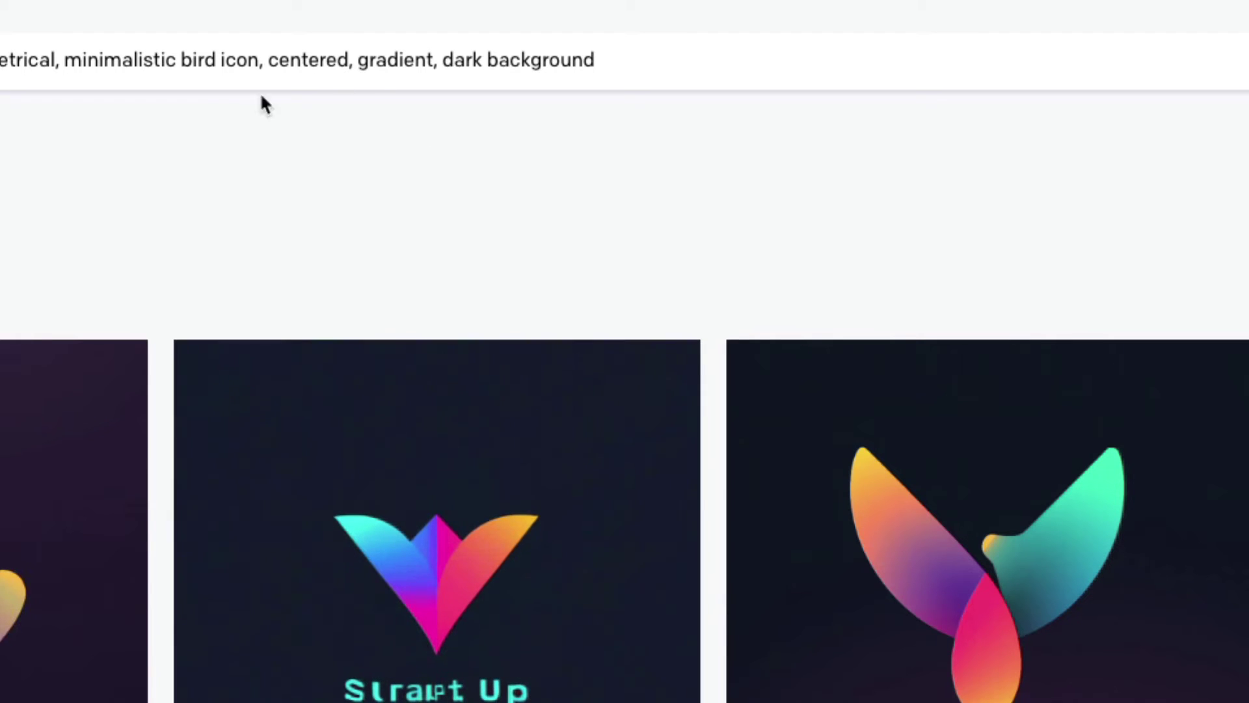
- Replace "bird" with "robot" in the prompt, add "AI" before "startup", and generate new logos
double_click(208, 49)
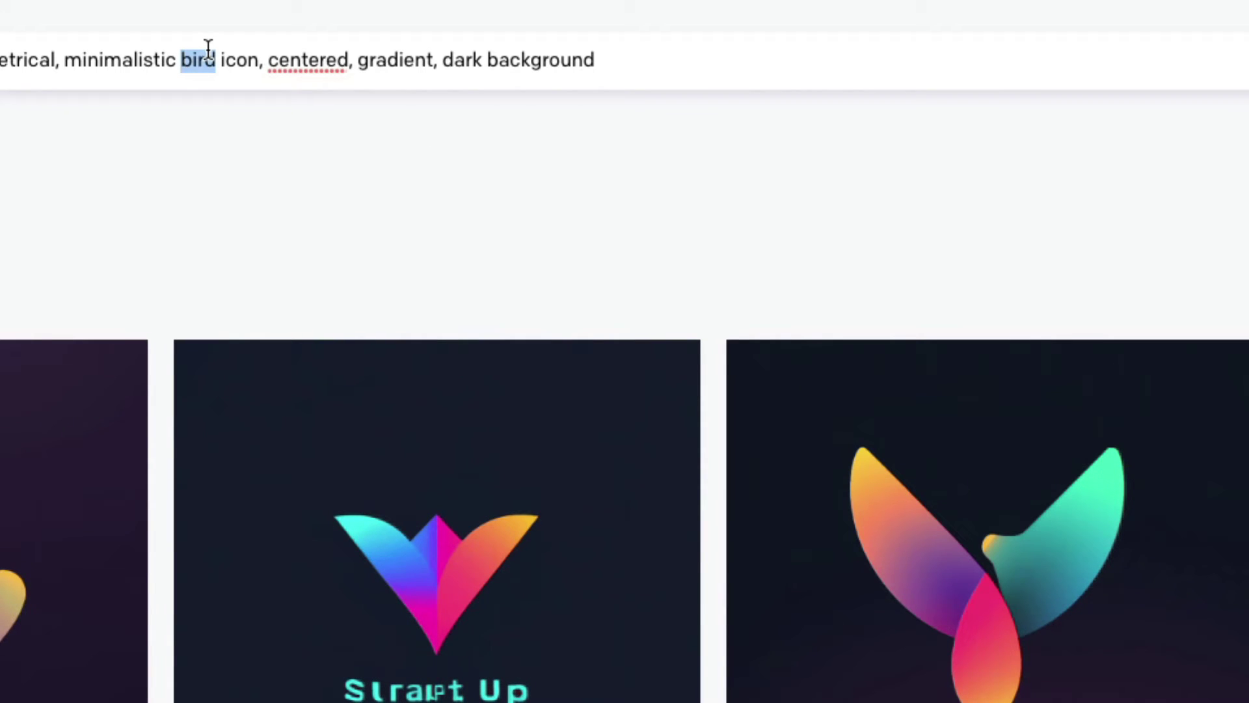
text(robot)
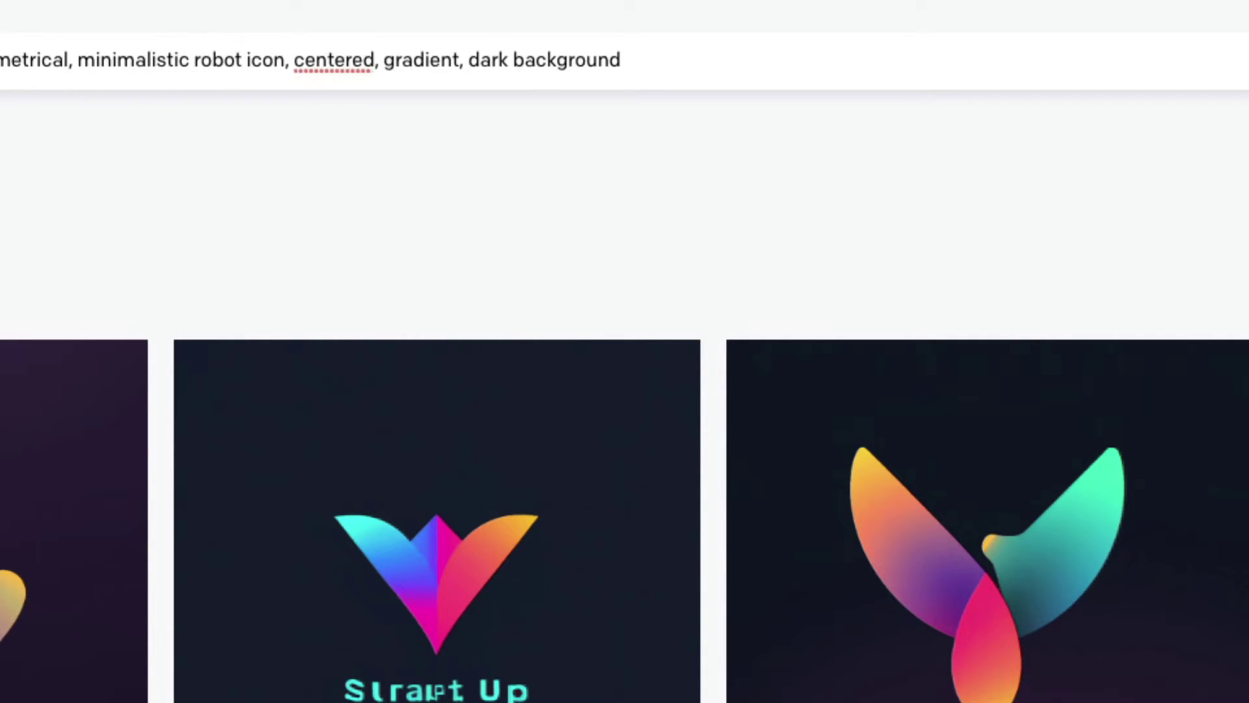
key(Return)
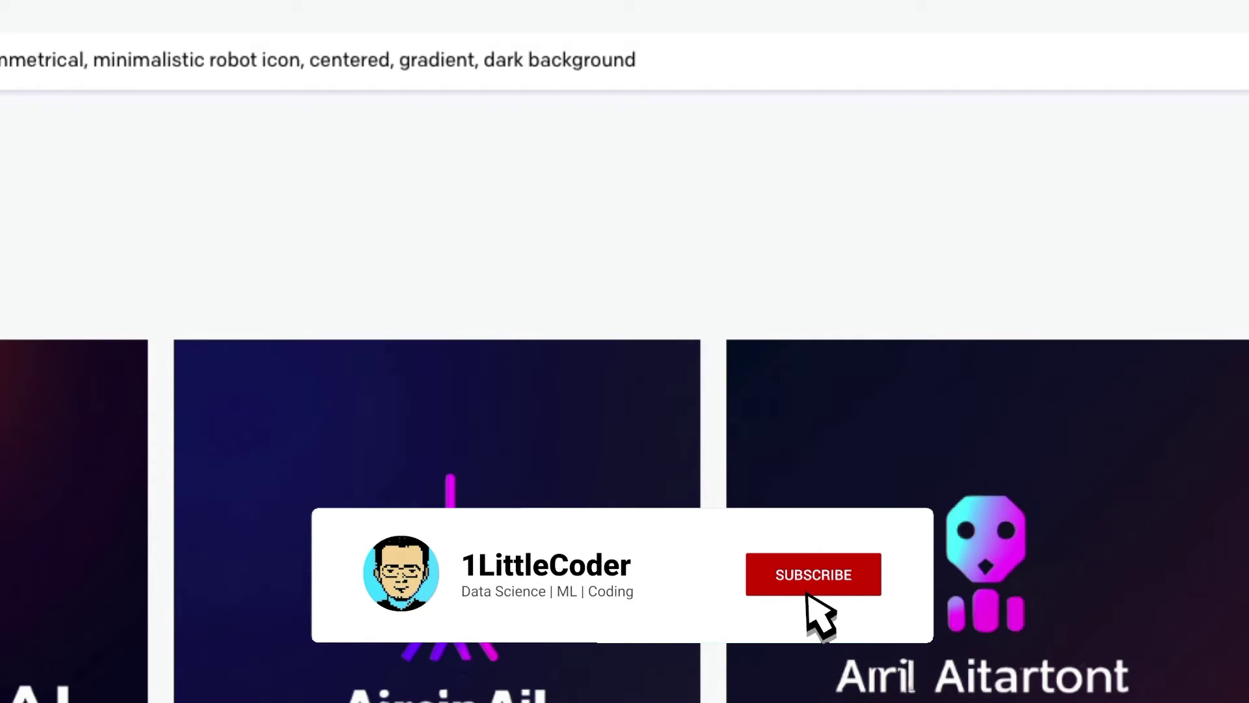
click(1114, 590)
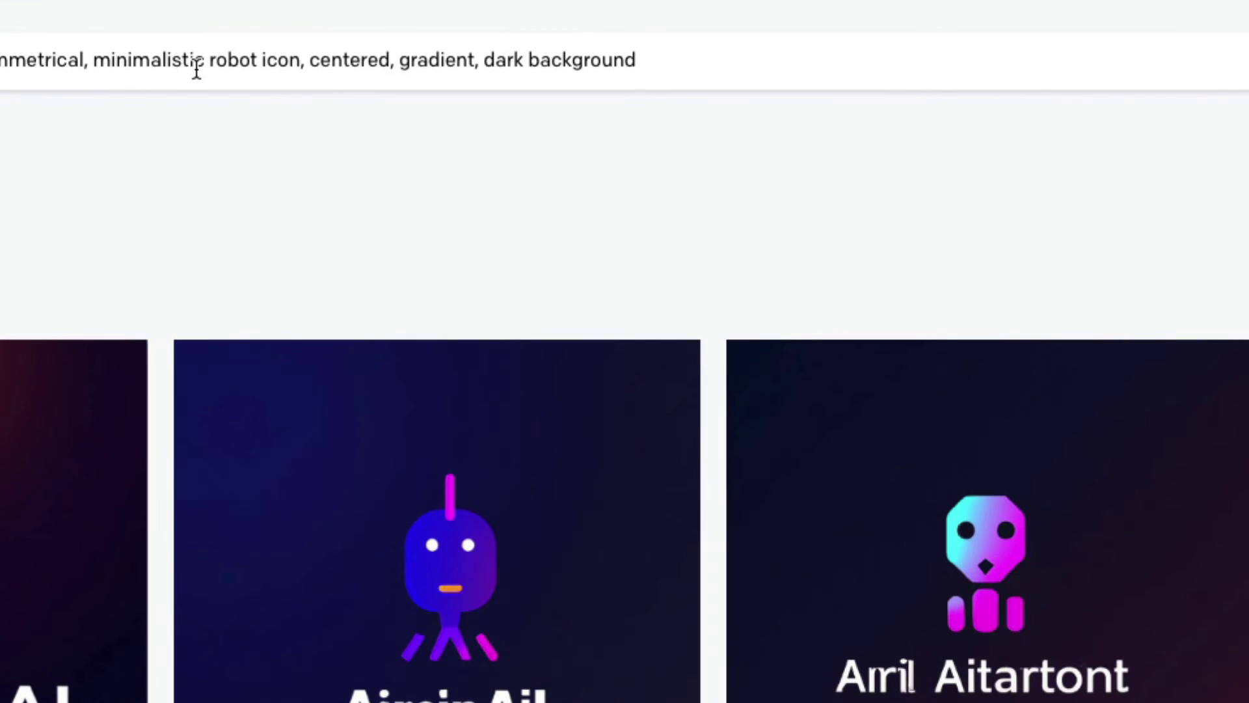
- Insert "android" before "robot" in the prompt and generate another set of logos
click(199, 65)
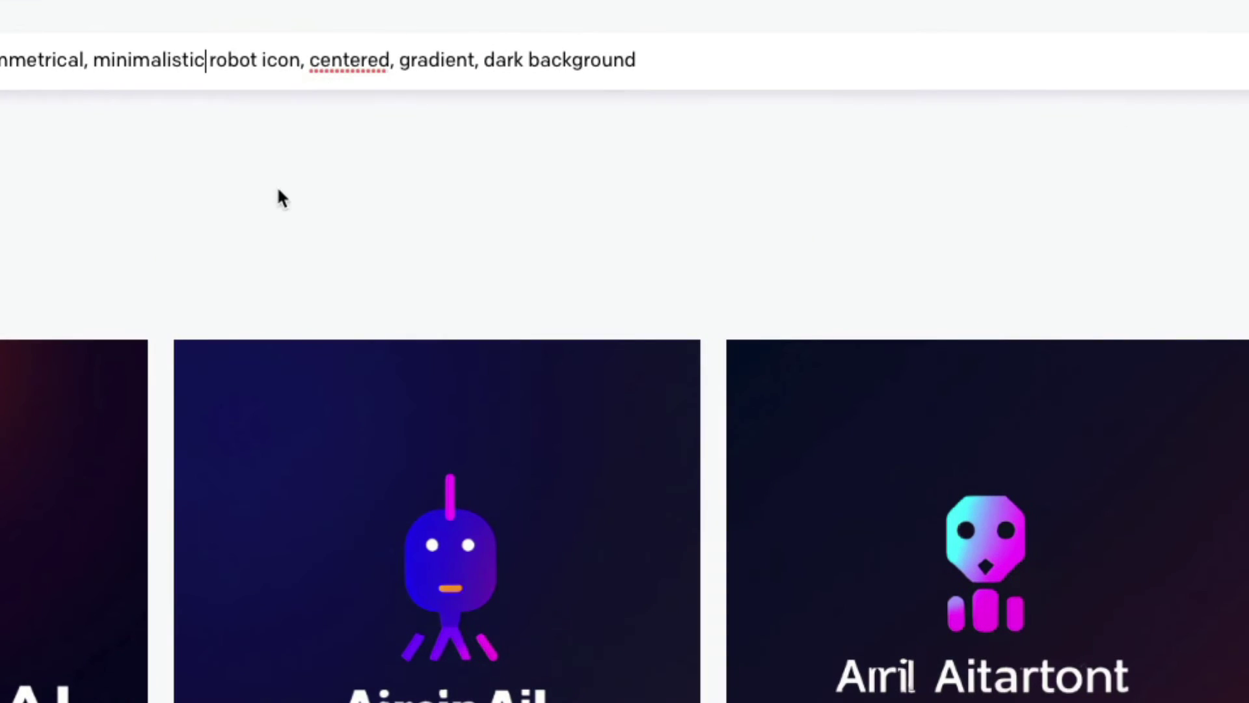
text(android)
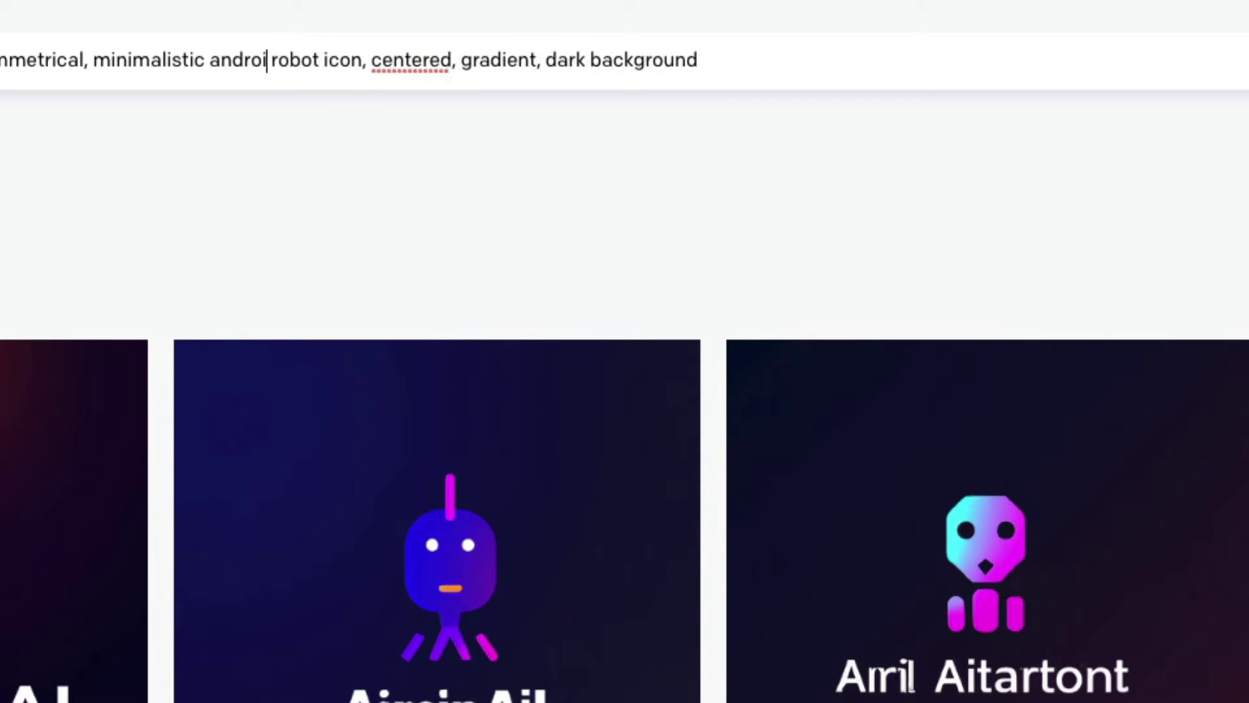
key(Return)
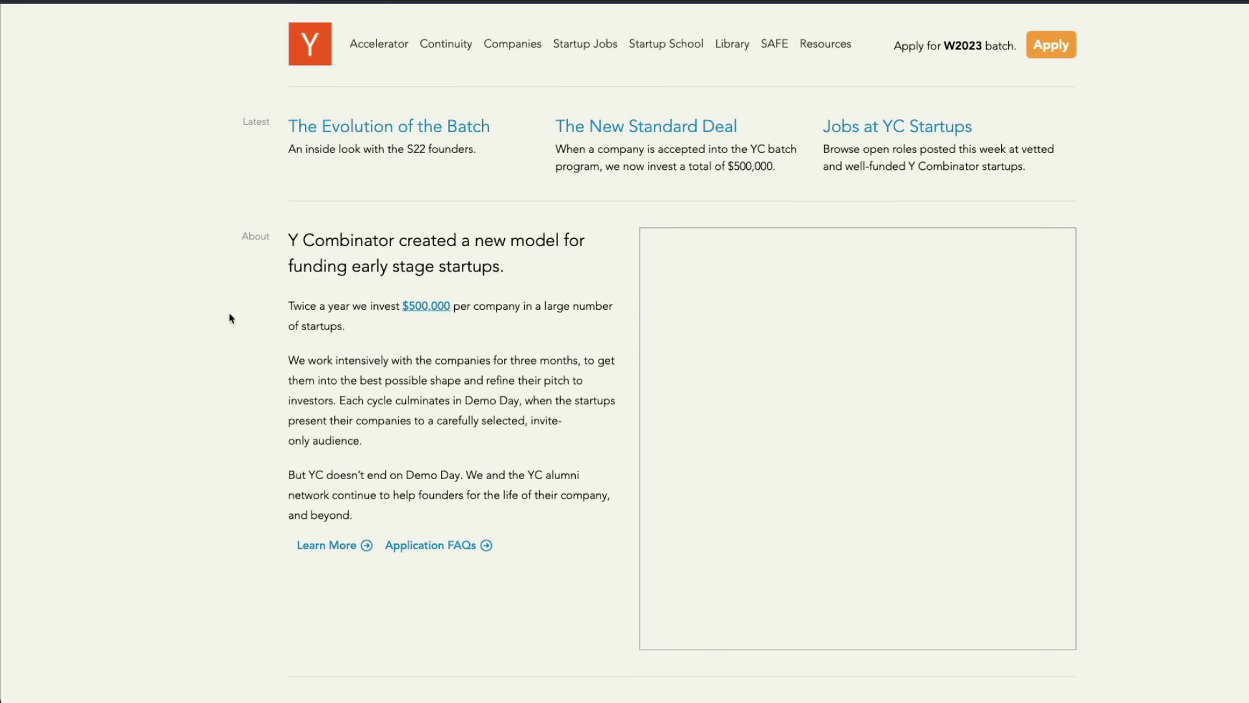
- Examine the startup logos on the Y Combinator website for ideas and return to DALL·E
scroll(240, 390, down, 10)
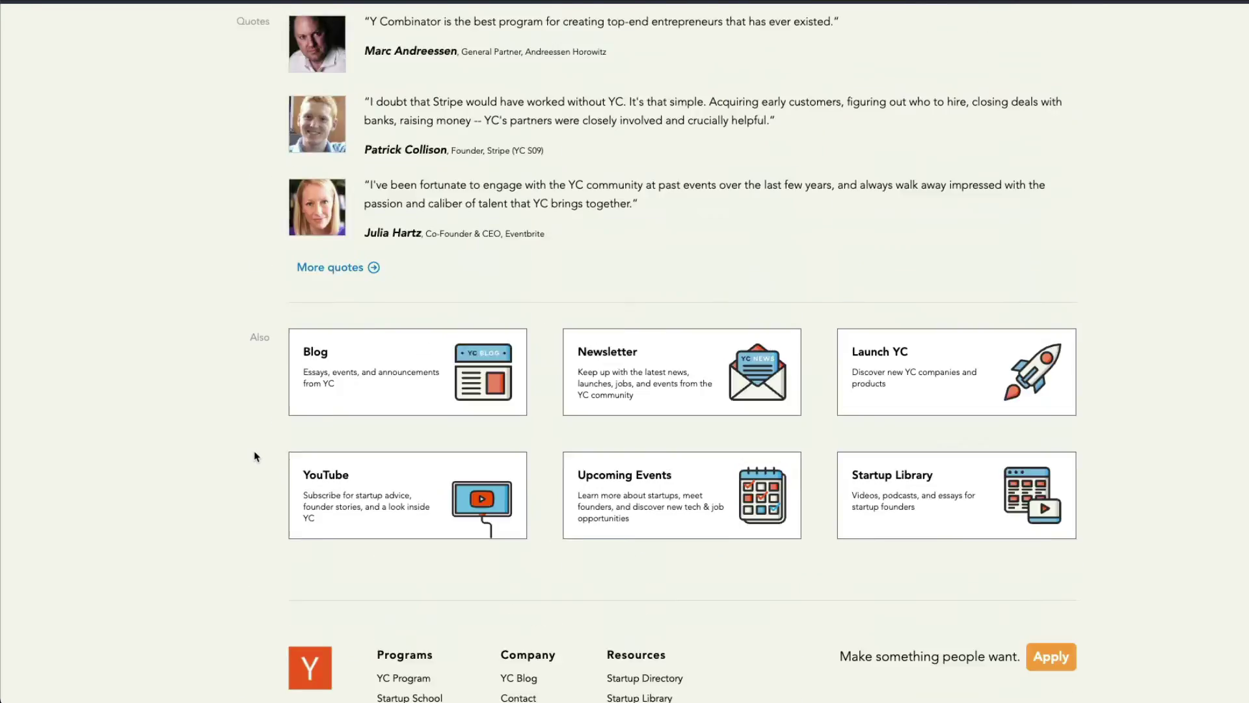
scroll(255, 456, up, 14)
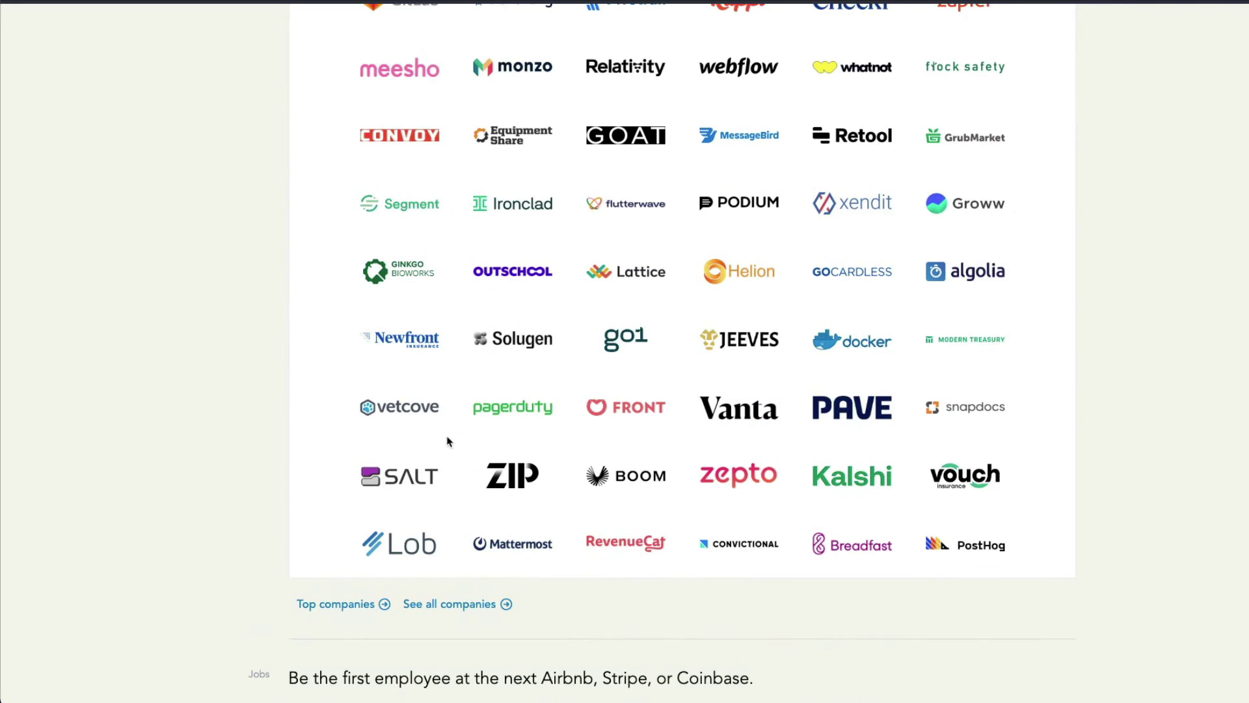
scroll(507, 430, up, 4)
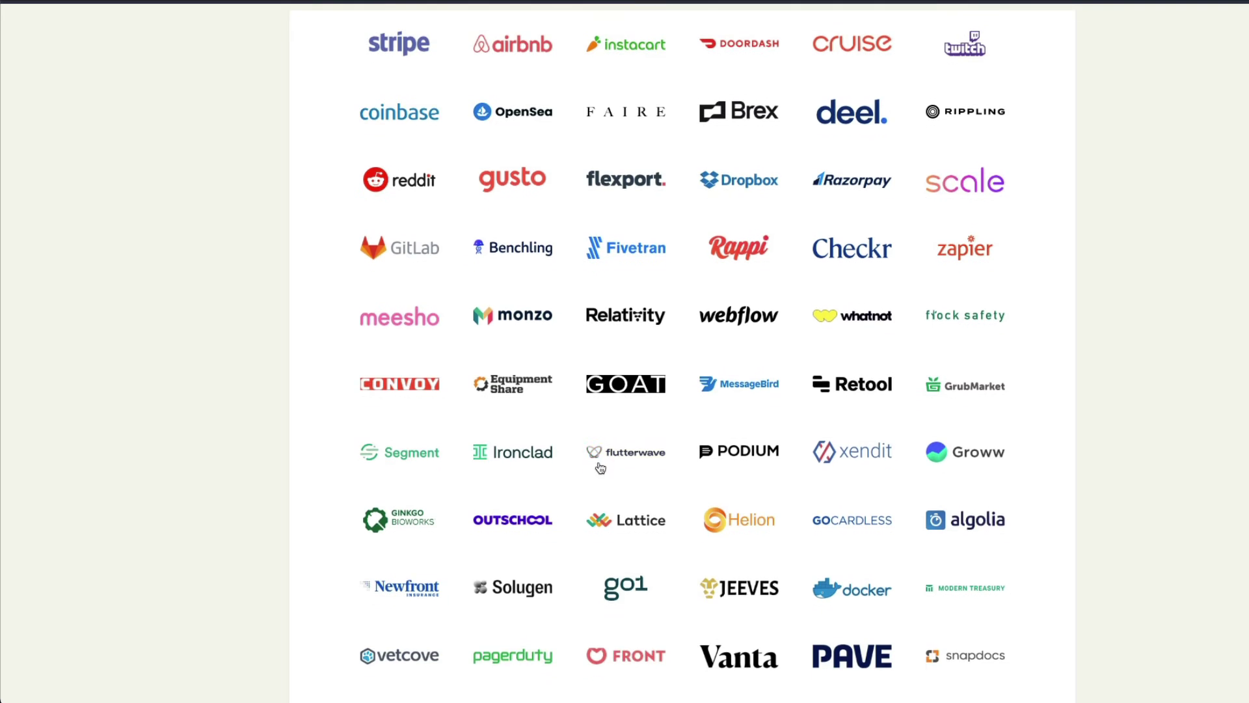
scroll(600, 468, down, 7)
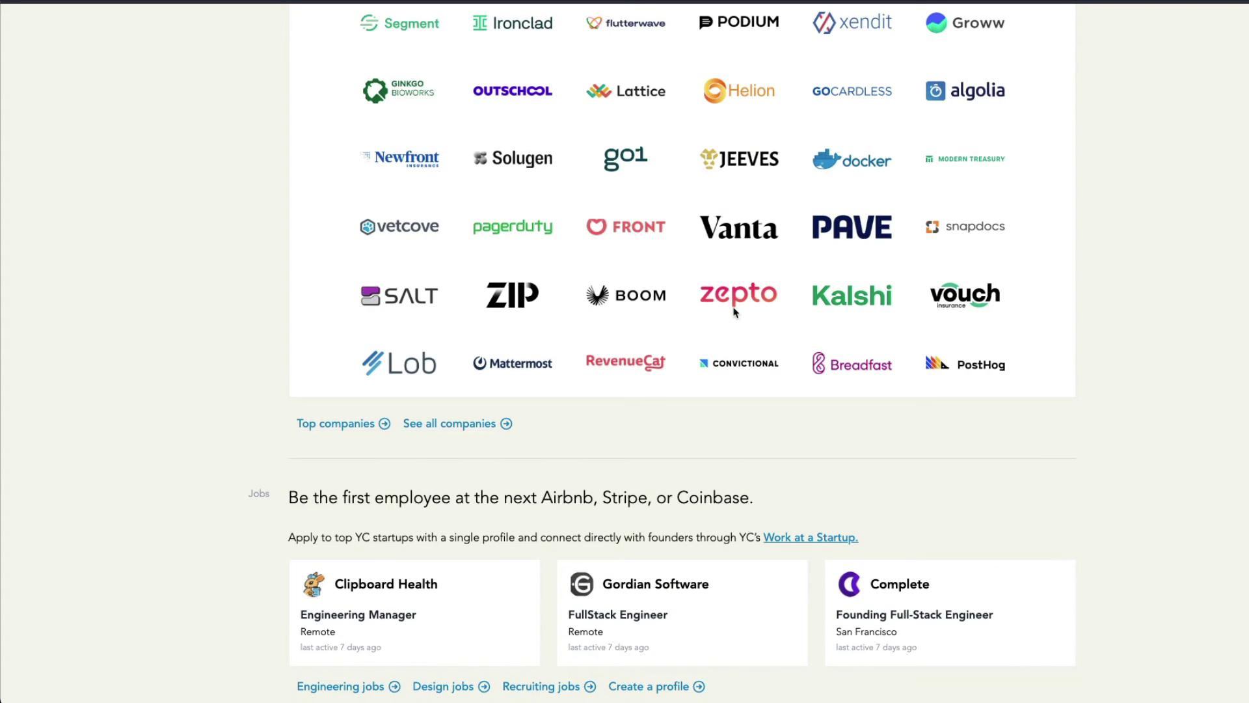
scroll(733, 311, up, 1)
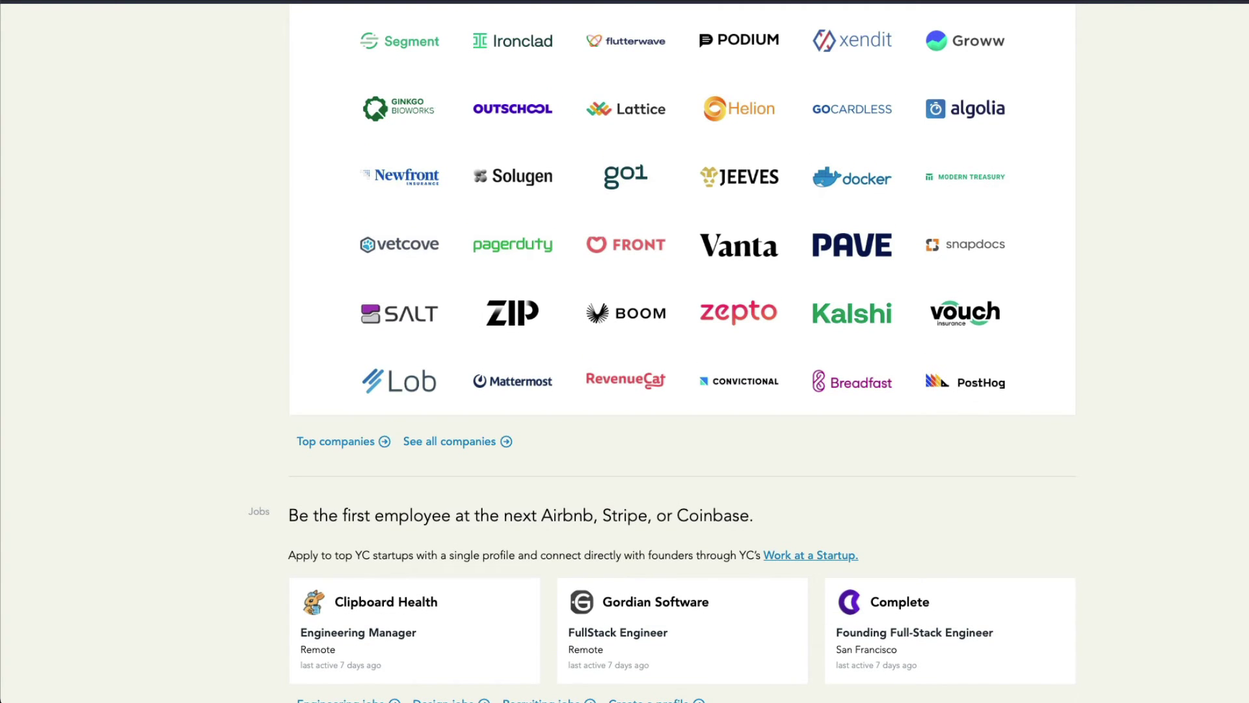
click(429, 2)
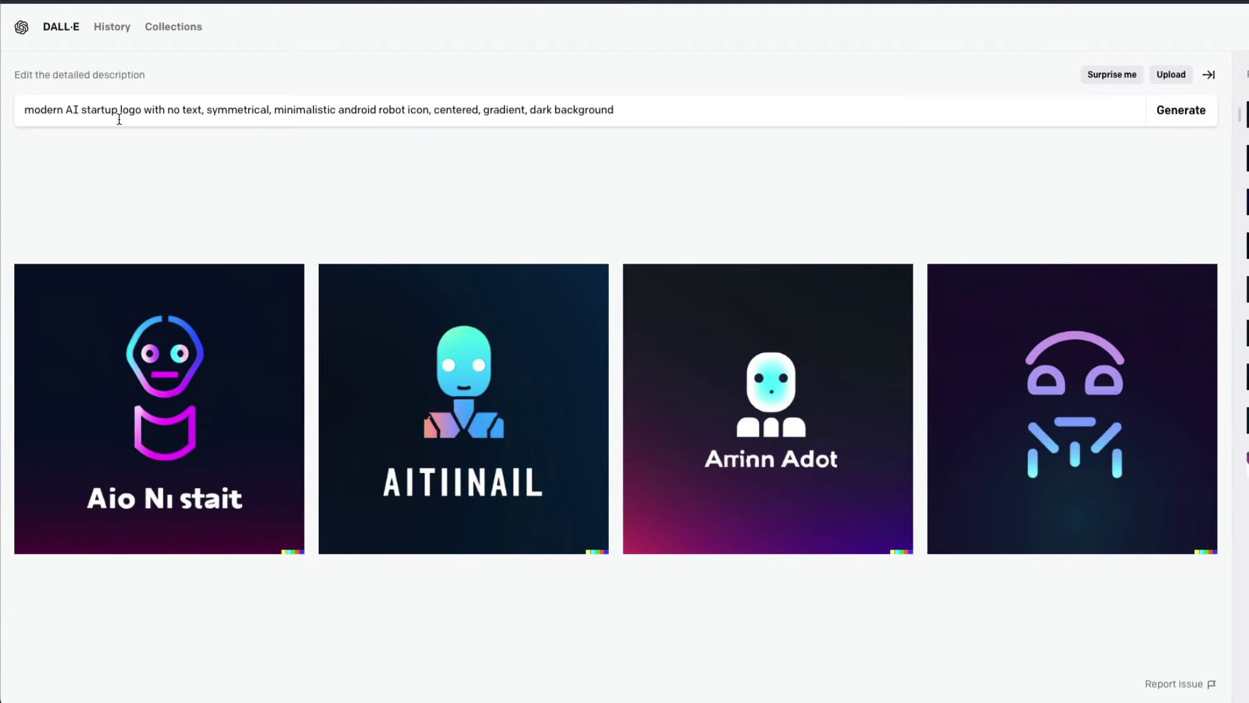
- Remove "AI" from the prompt, replace "android robot" with "flash fast delivery", and generate new logos
drag(66, 110, 82, 113)
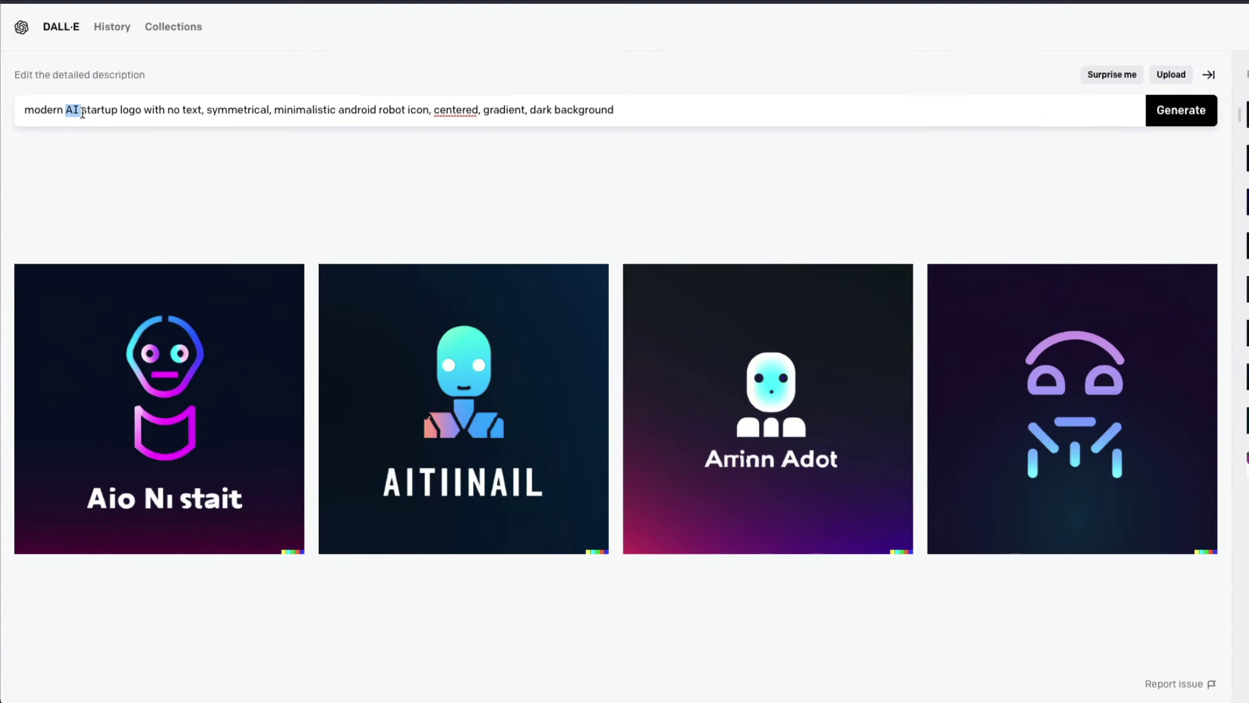
key(BackSpace)
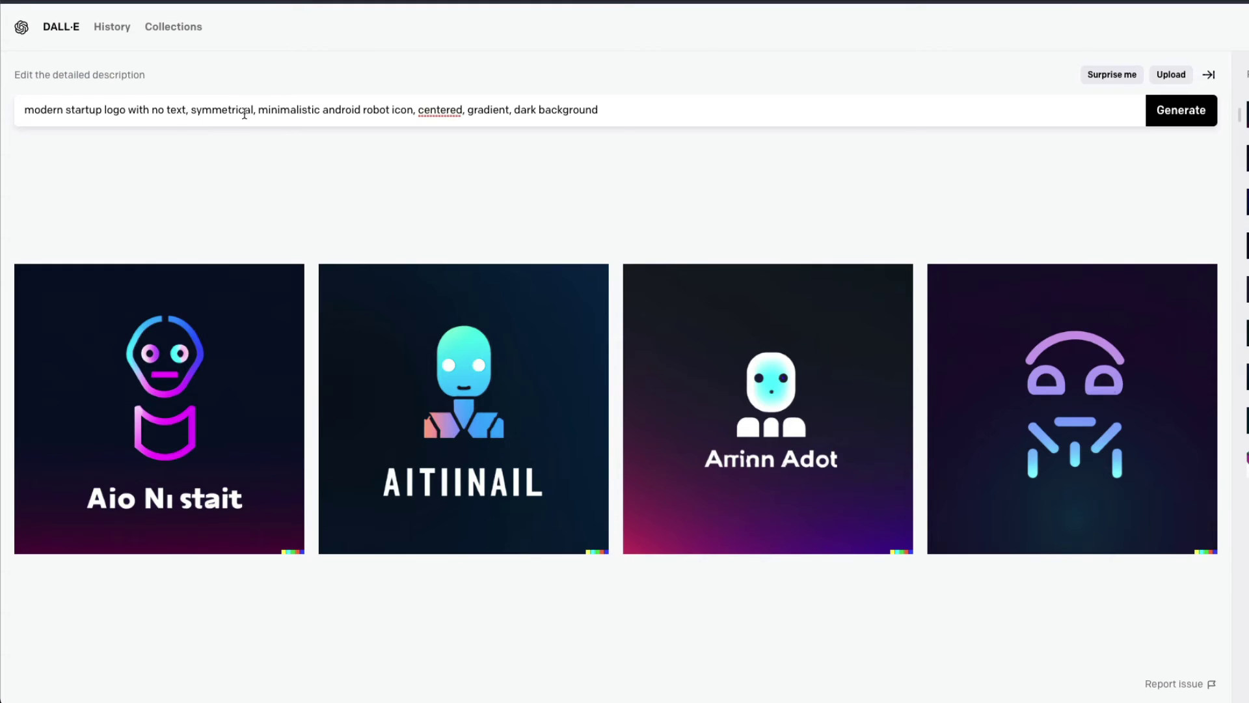
drag(322, 111, 397, 110)
key(BackSpace)
text(flash fast )
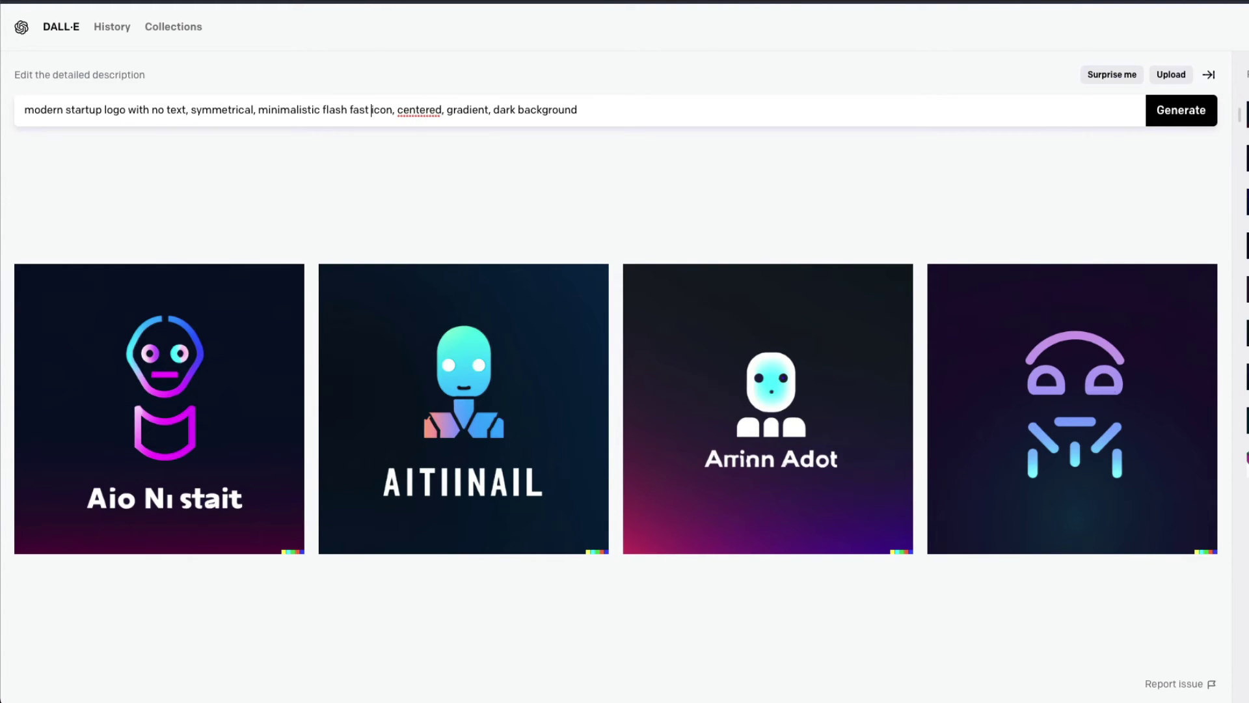
text(delivery)
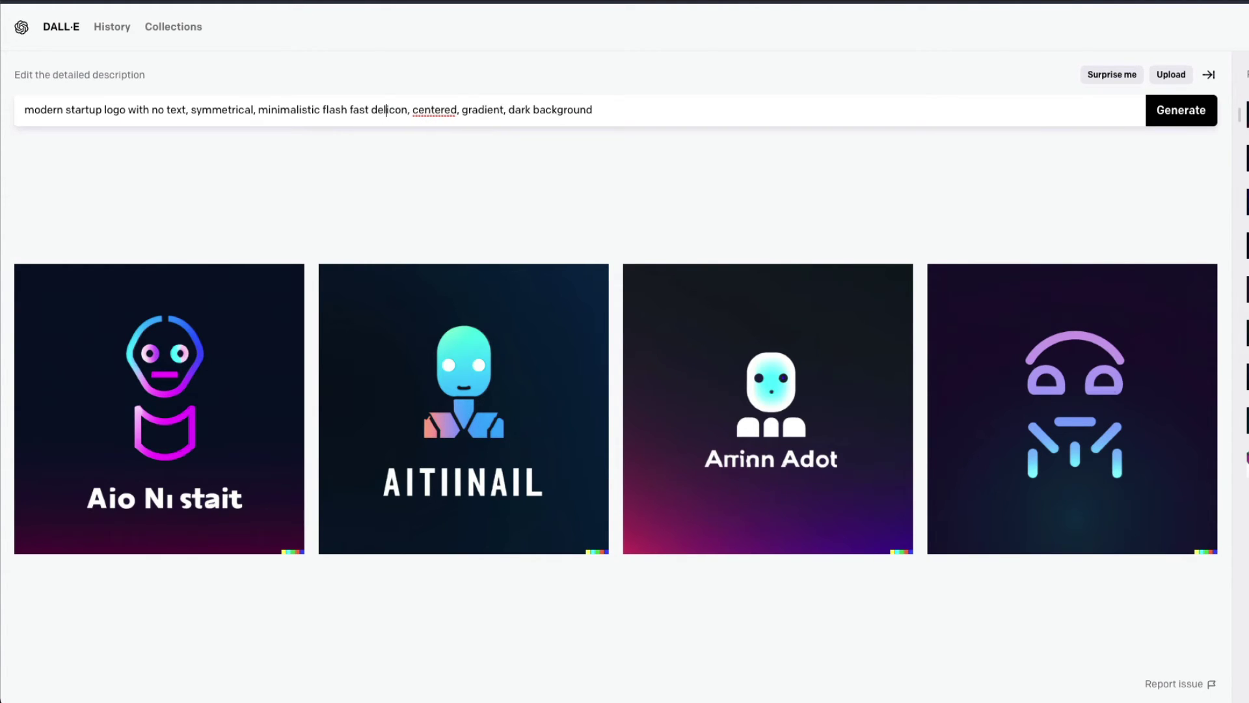
key(Return)
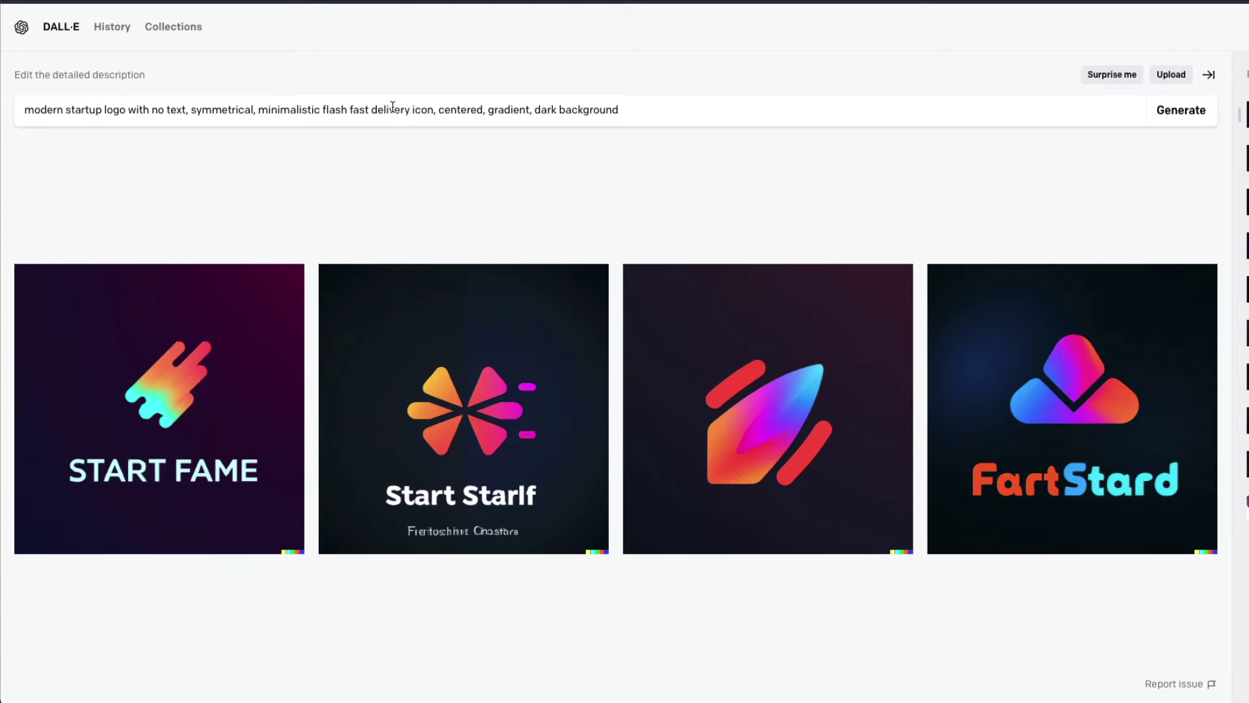
- Generate variations of the third logo, the gradient rocket, and view the resulting variants enlarged
click(808, 437)
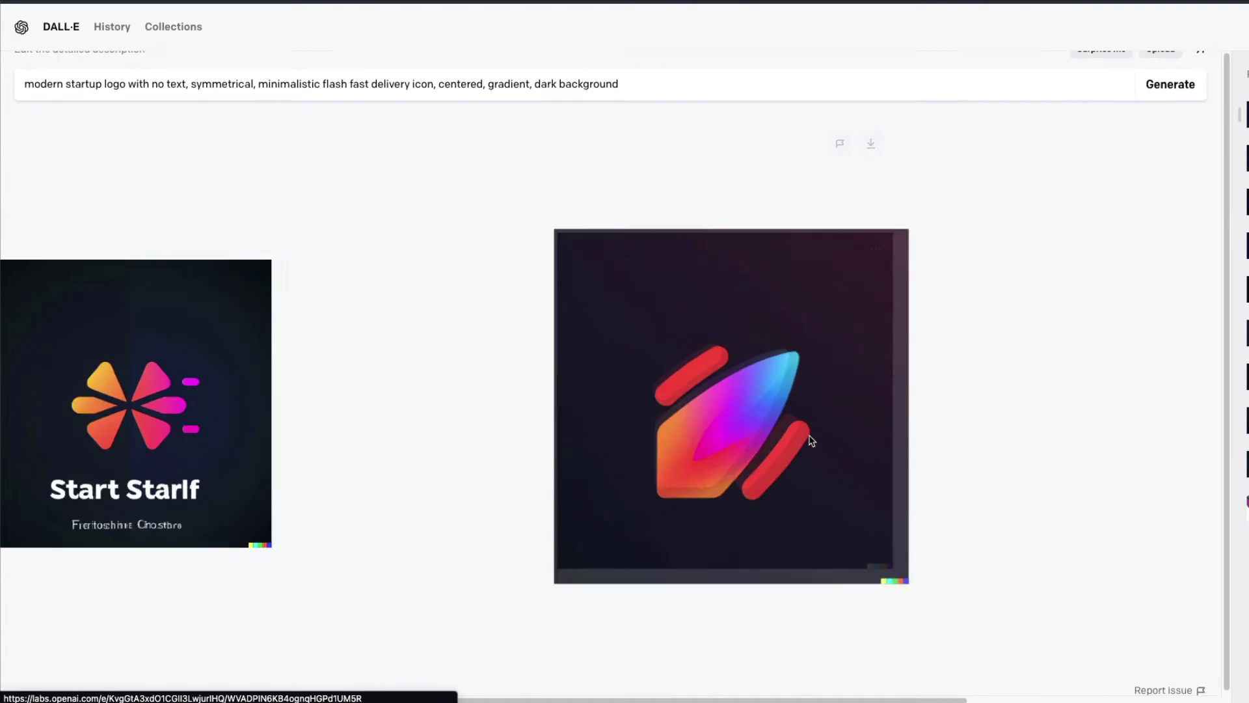
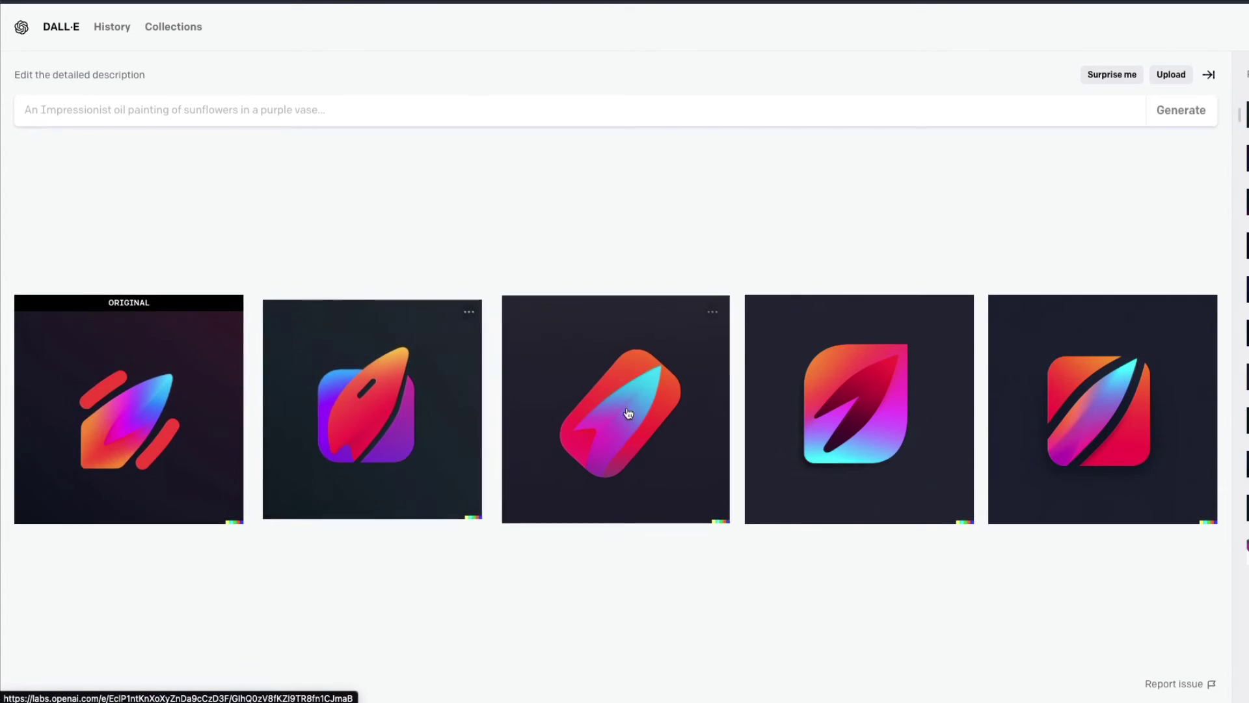
click(865, 411)
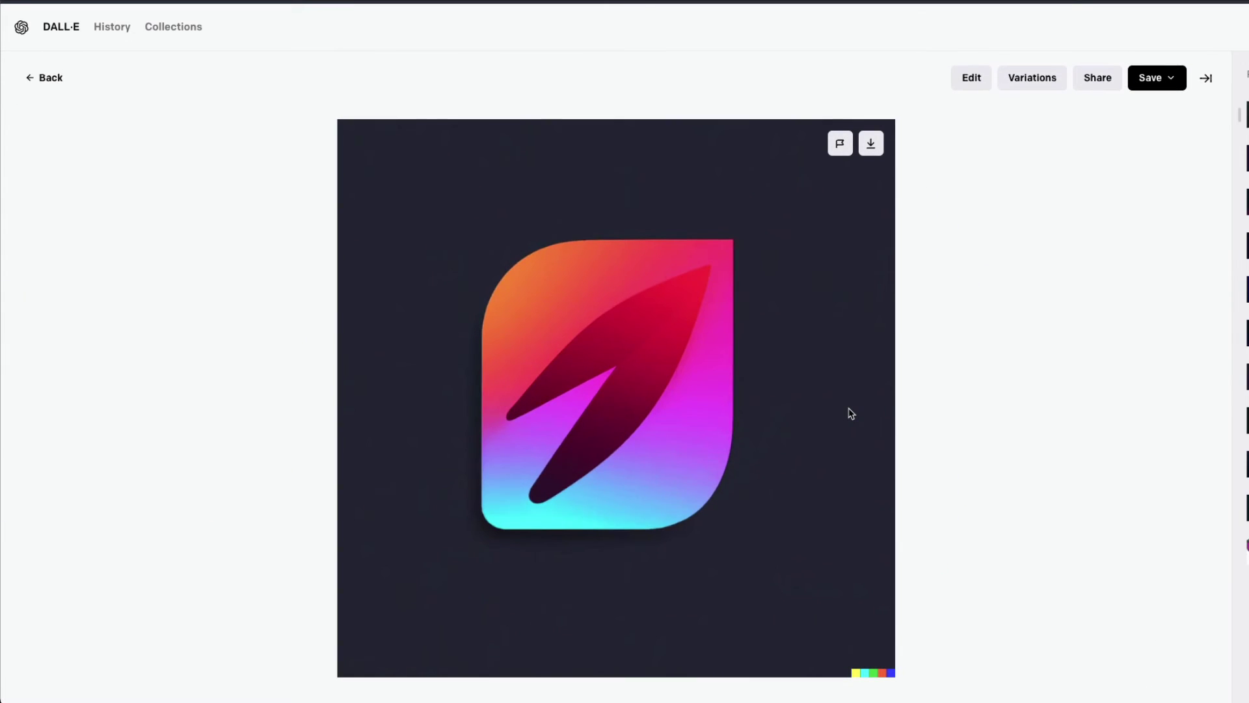
key(Right)
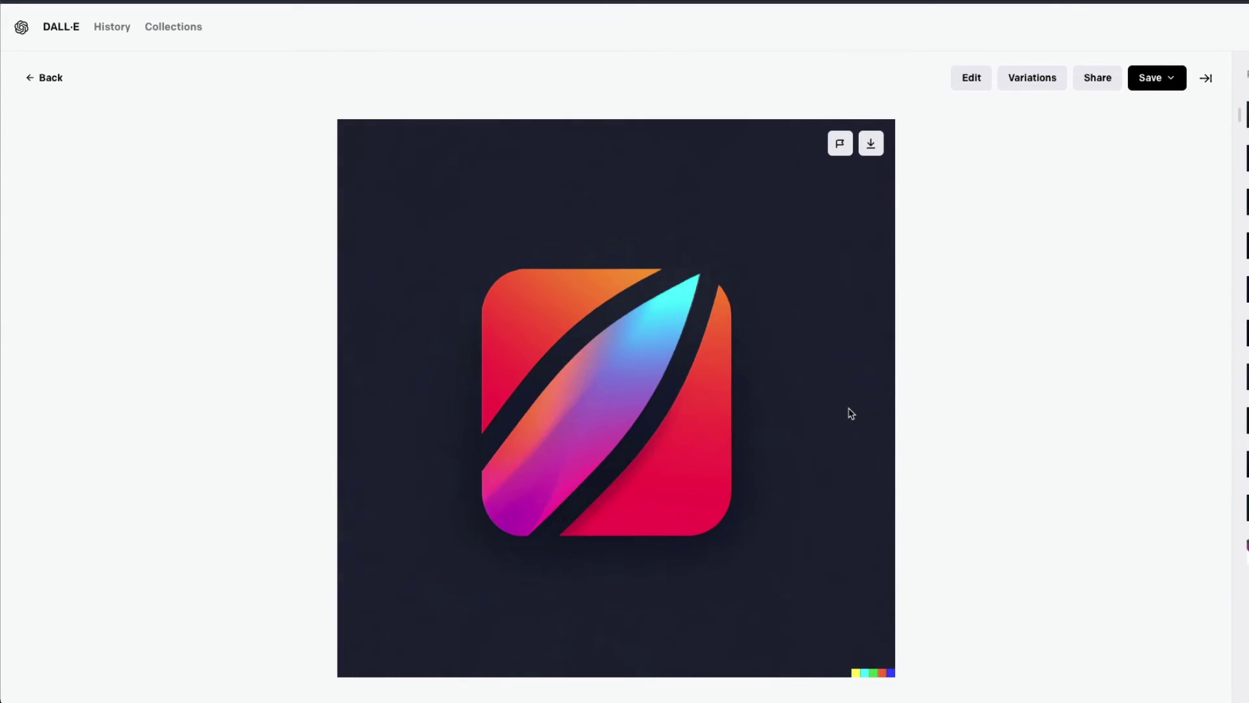
key(Right)
key(Escape)
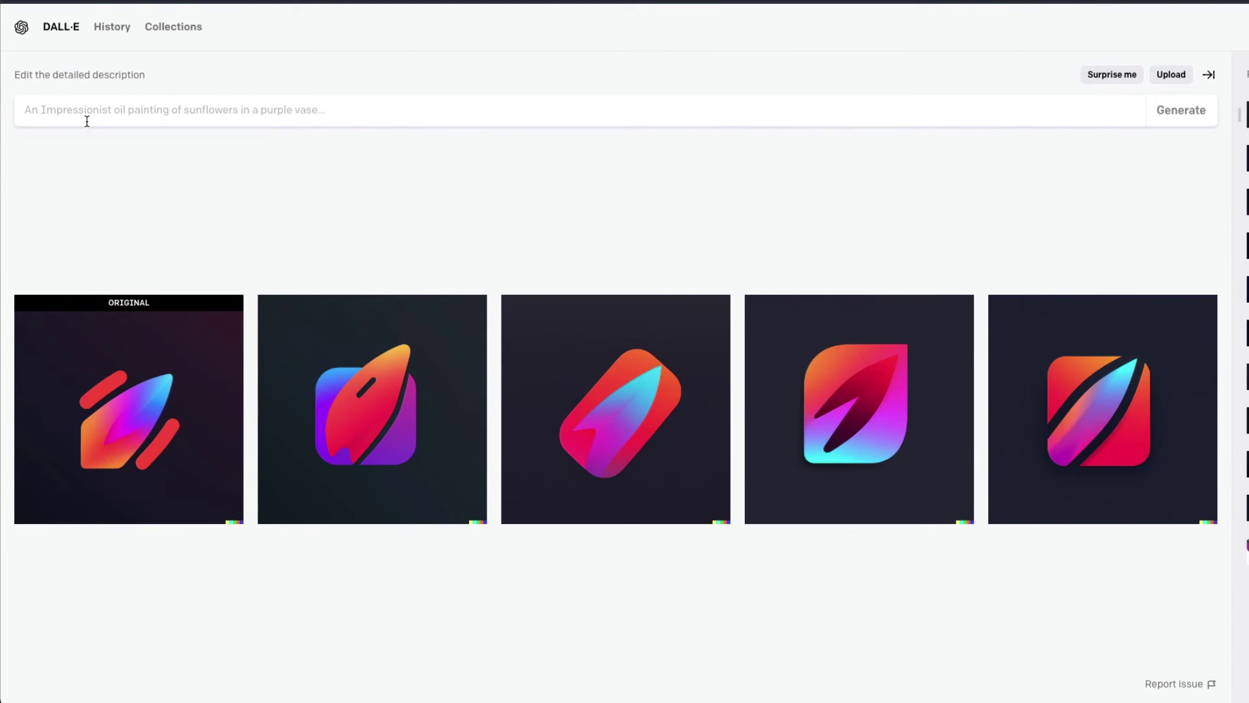
- Generate logos from the prompt "modern startup logo with no text, symmetrical, minimalistic speed flash fast grocery delivery icon, centered, gradient, dark background"
click(120, 117)
text(modern startup logo with no text, symmetrical, minimalistic bird icon, centered, gradient, dark background)
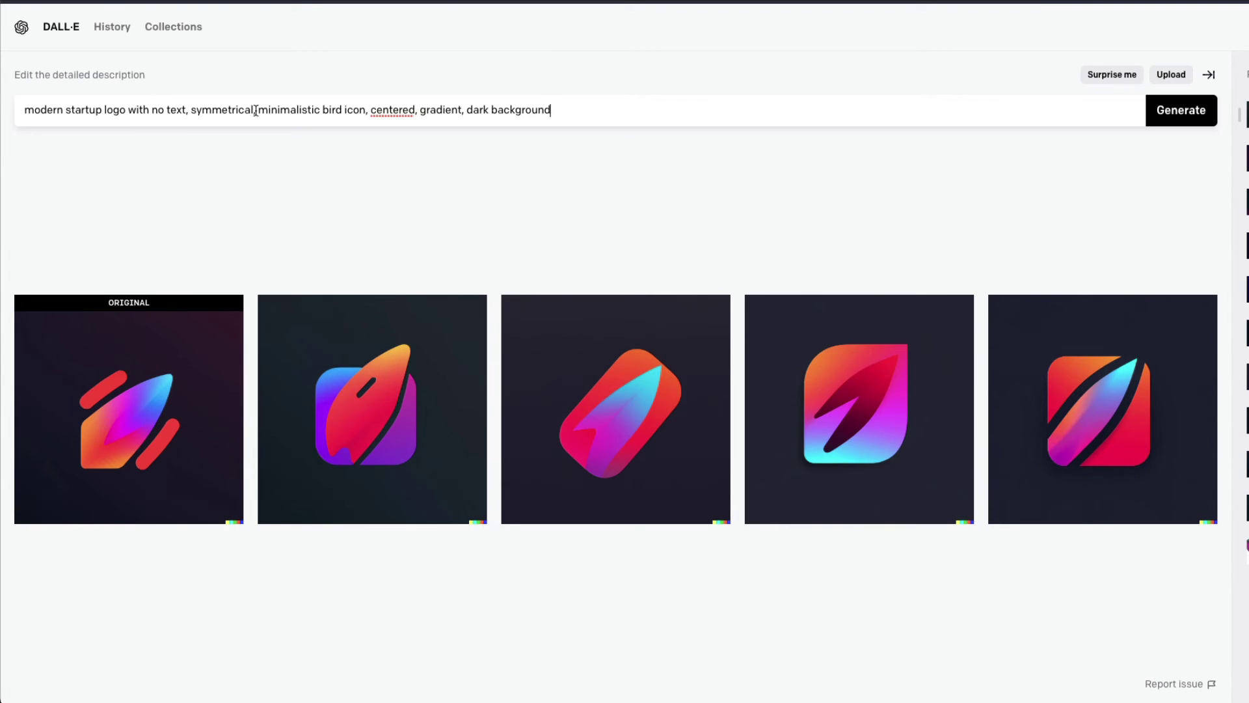
double_click(333, 111)
text(speed flash fa)
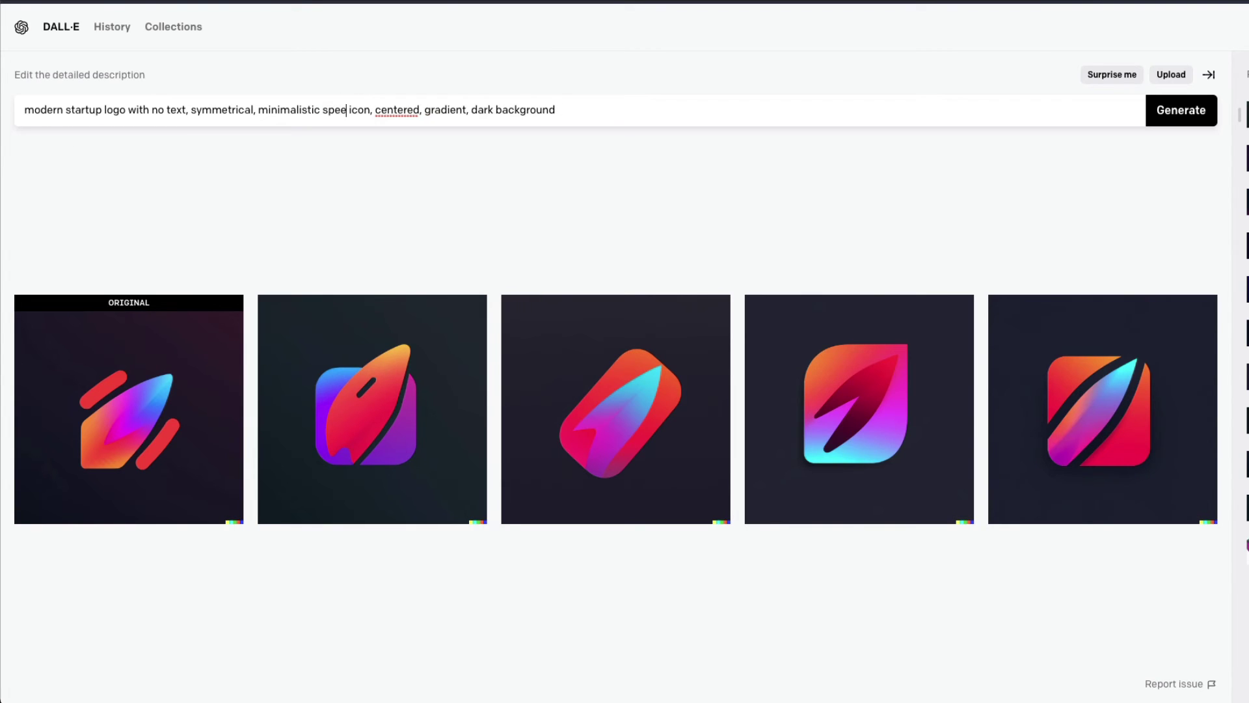
text(st )
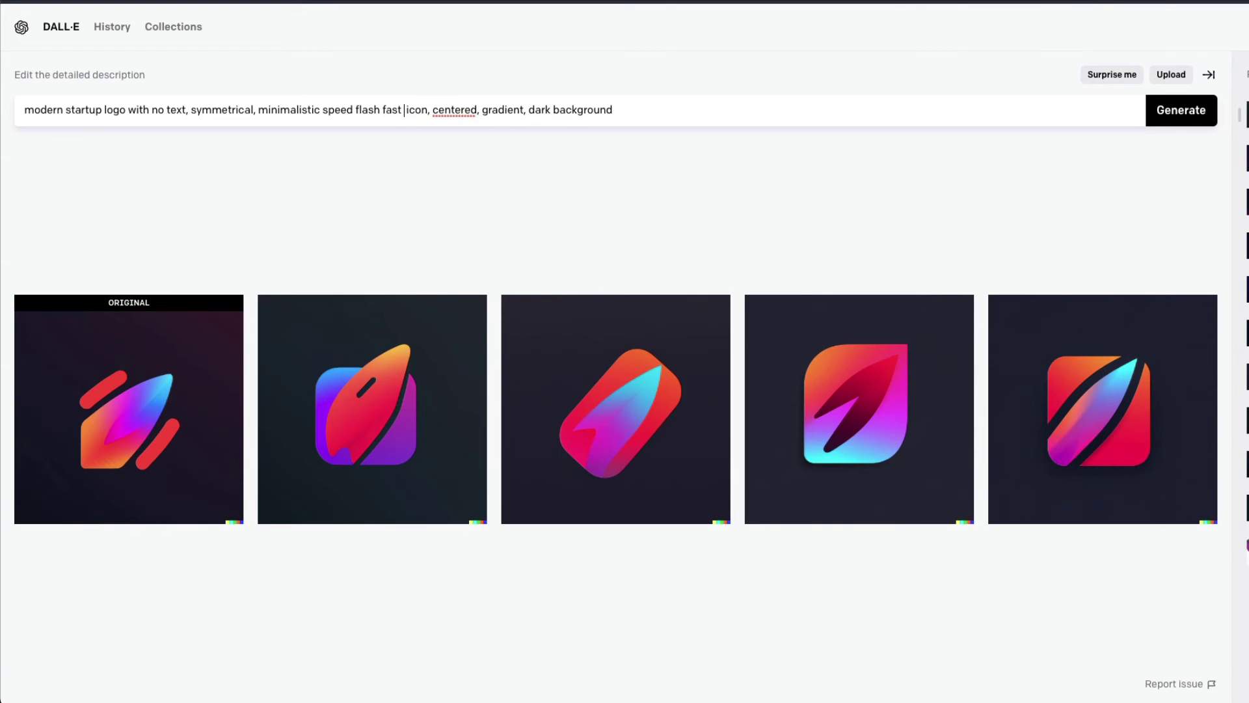
text(grocery delivery)
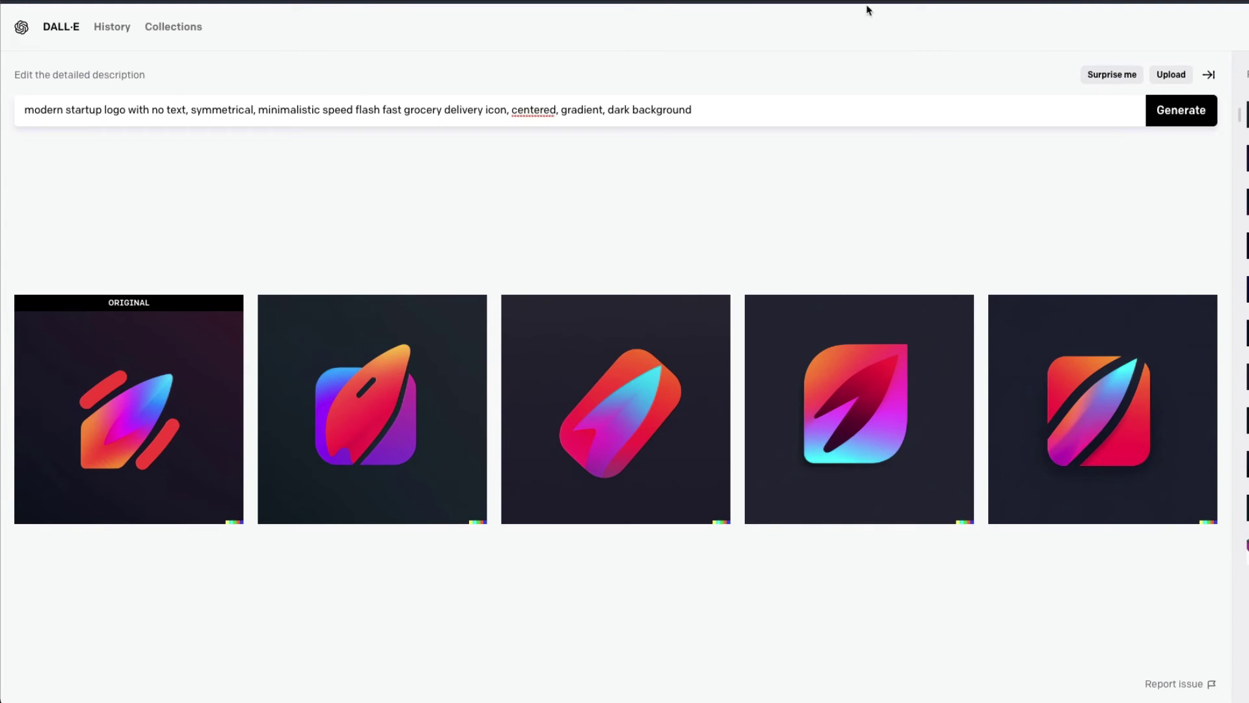
click(1183, 109)
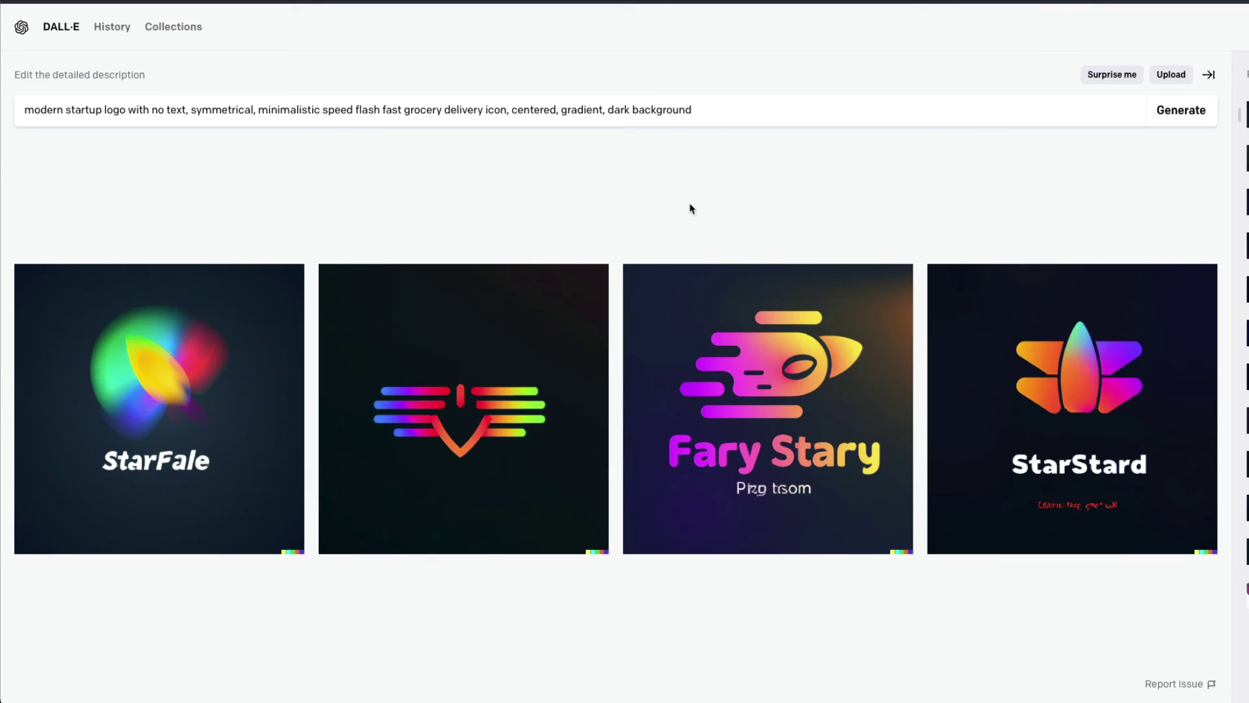
- View the generated grocery delivery logos enlarged, starting with the third one, and return to the results overview
click(821, 435)
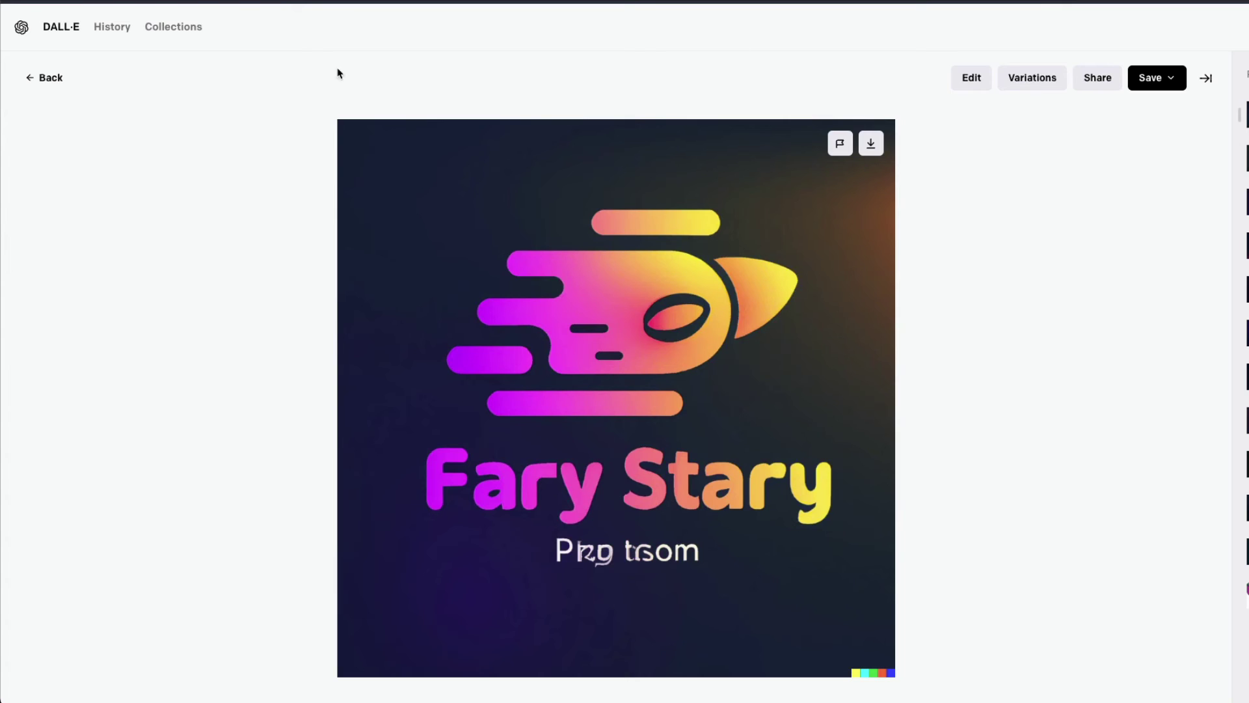
key(Right)
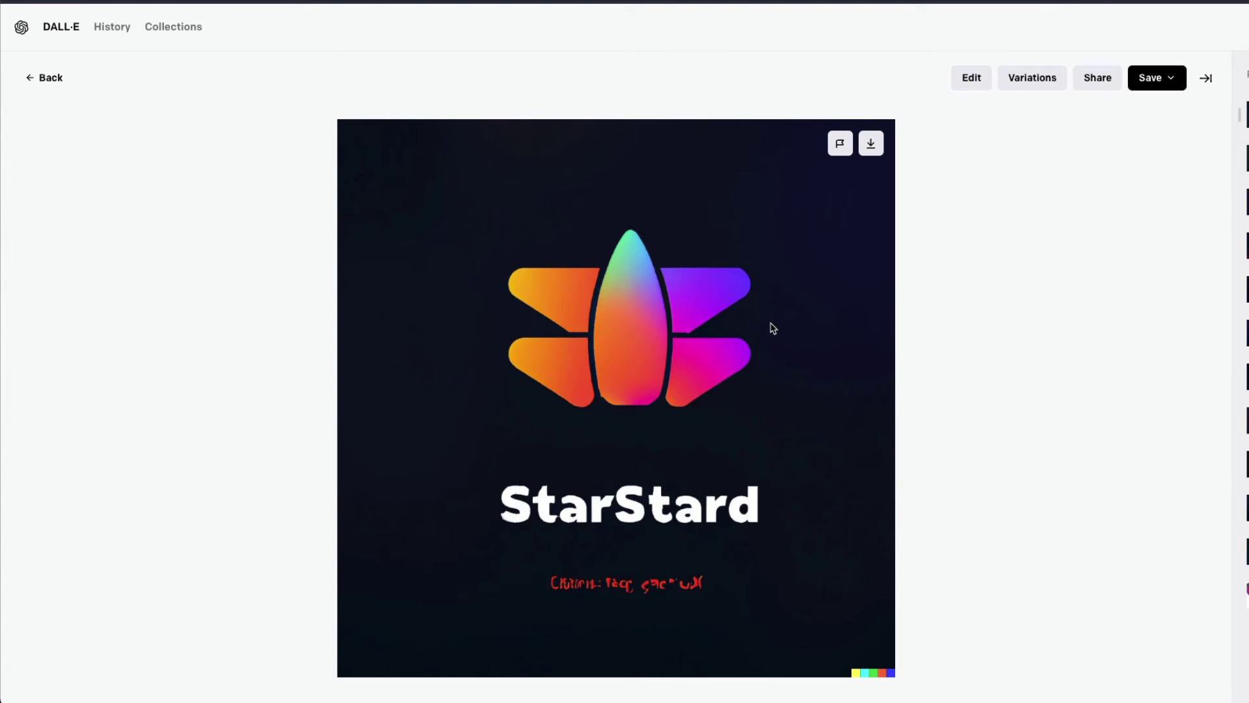
key(Left)
key(Left)
key(Left)
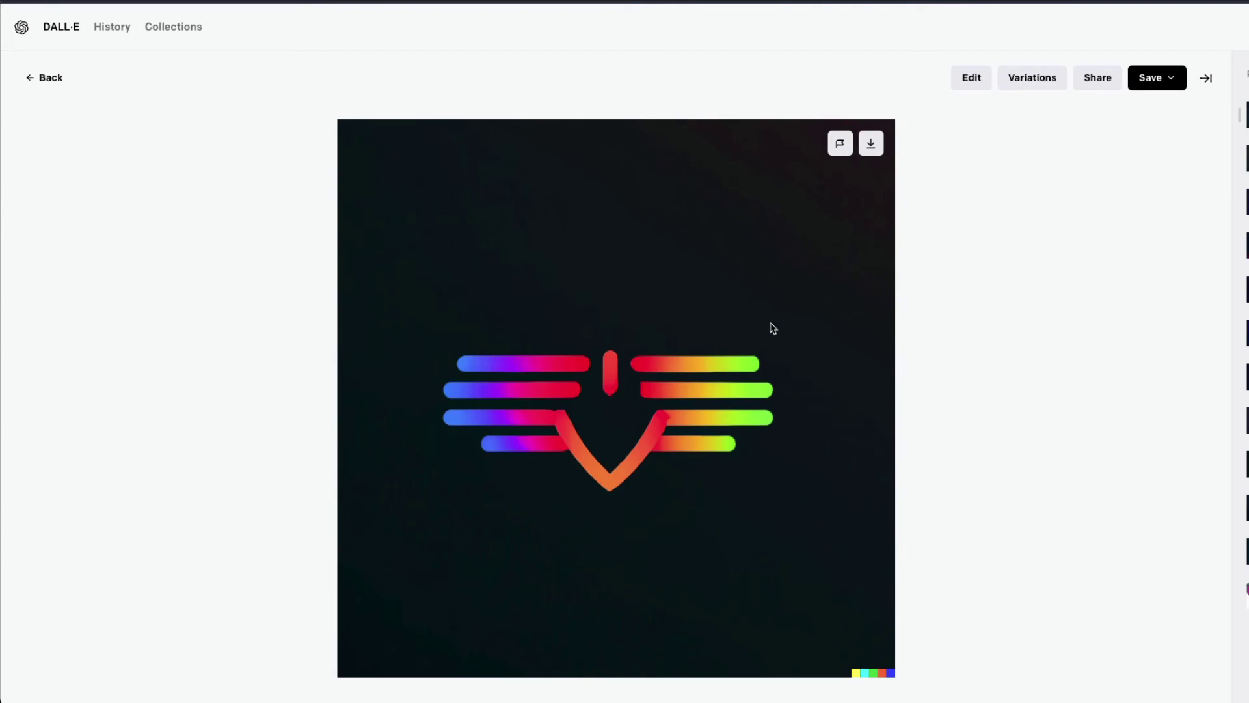
key(Escape)
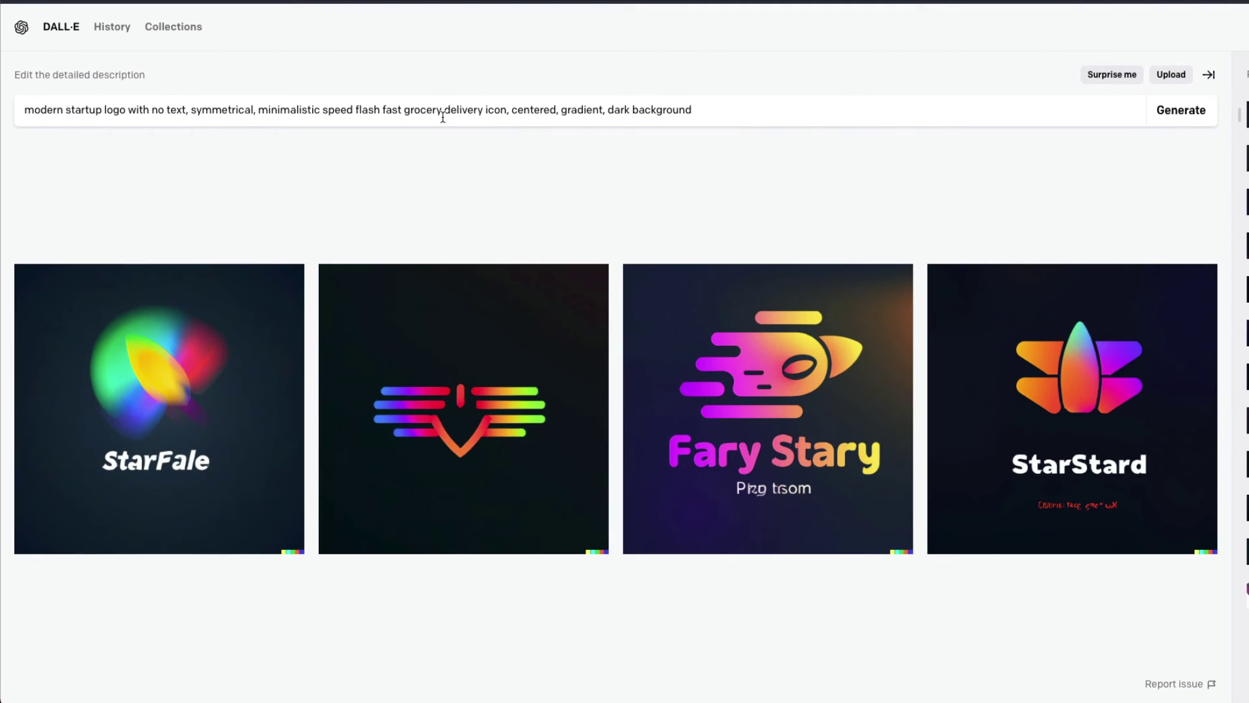
- Generate variations of the third logo, the "Fary Stary" rocket, and view the resulting variants enlarged
click(773, 384)
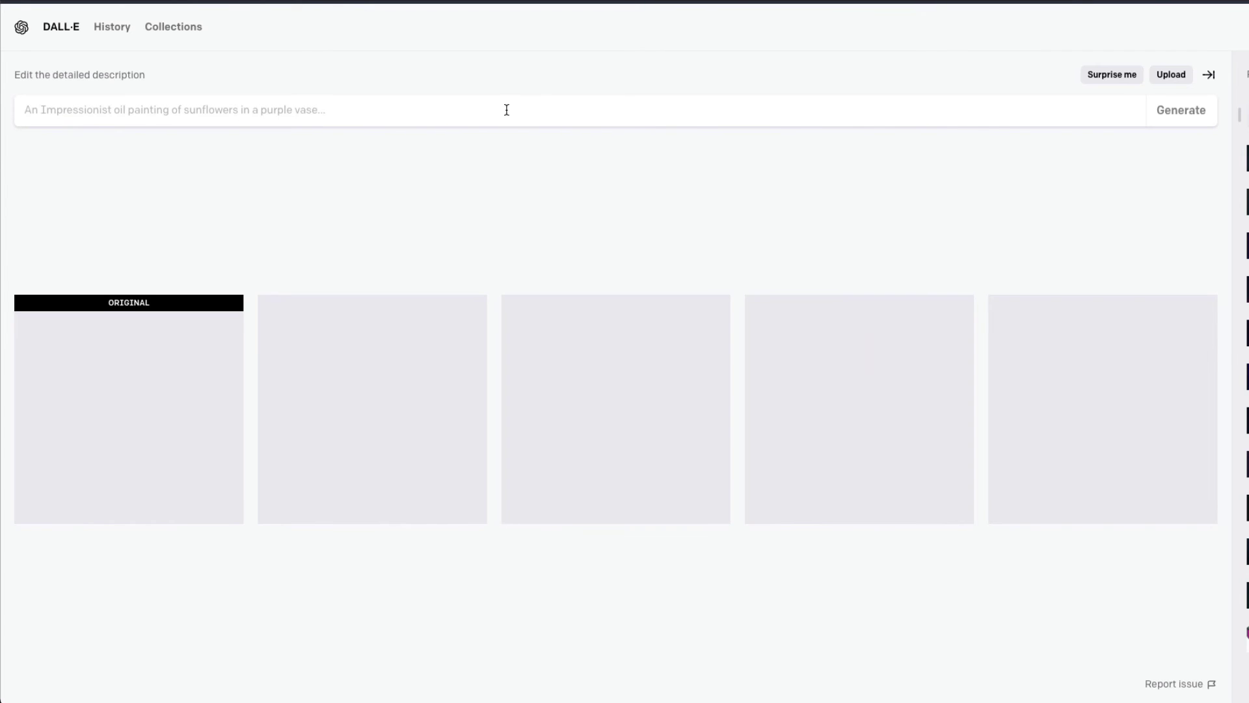
click(184, 432)
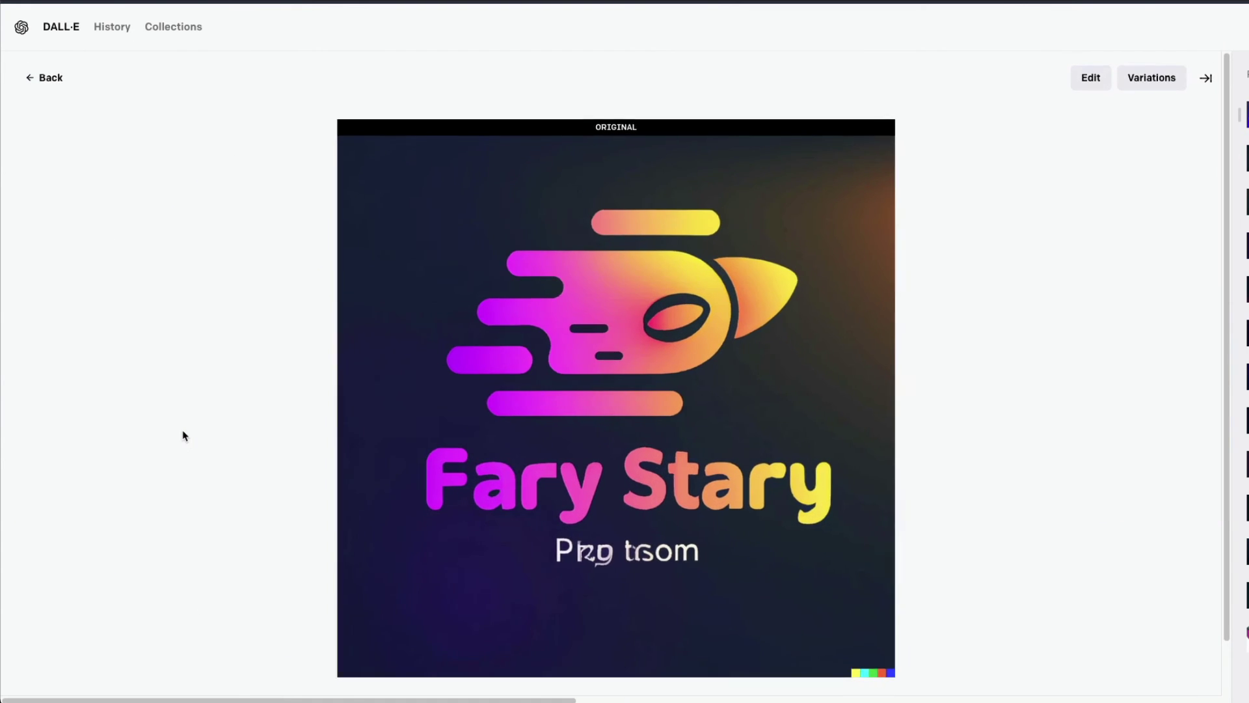
key(Right)
key(Right)
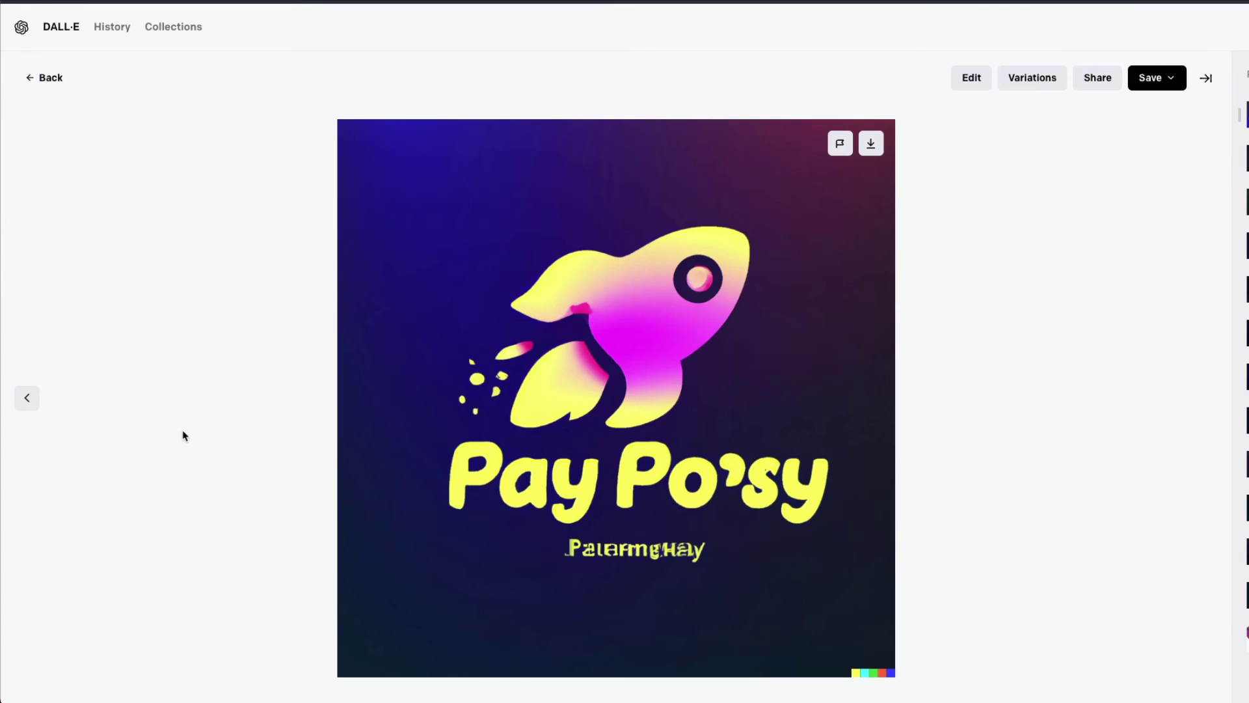
key(Right)
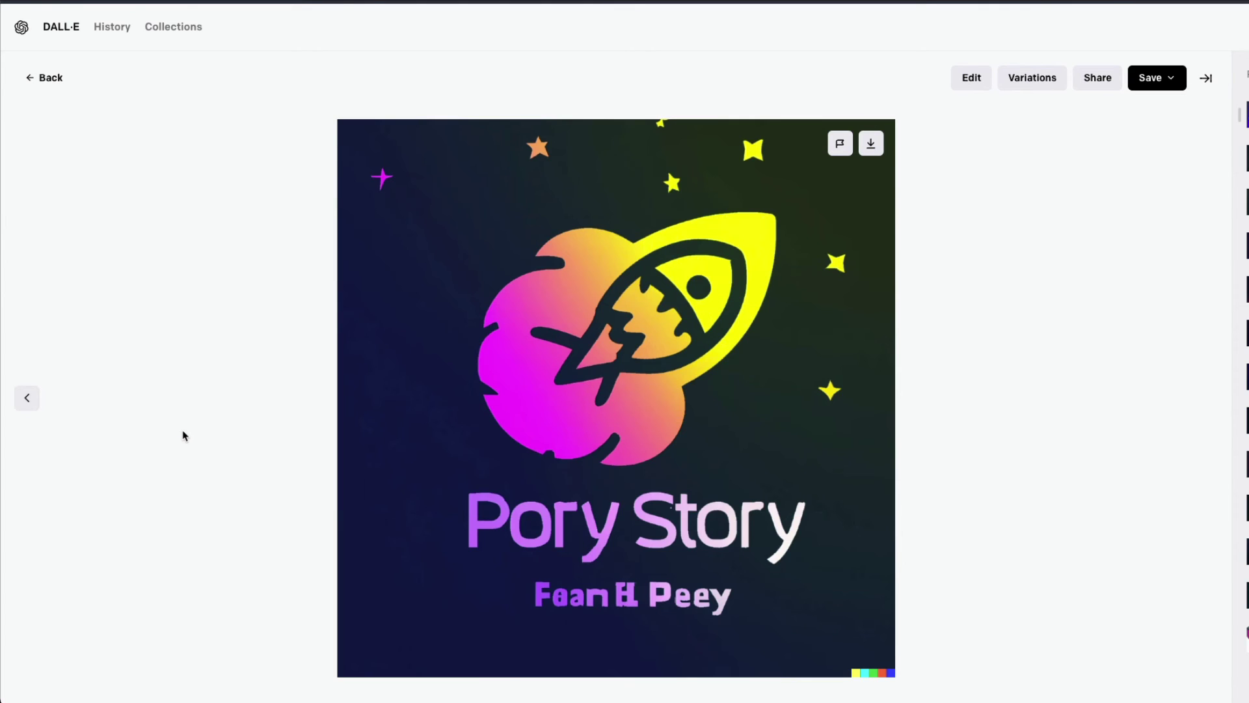
key(Right)
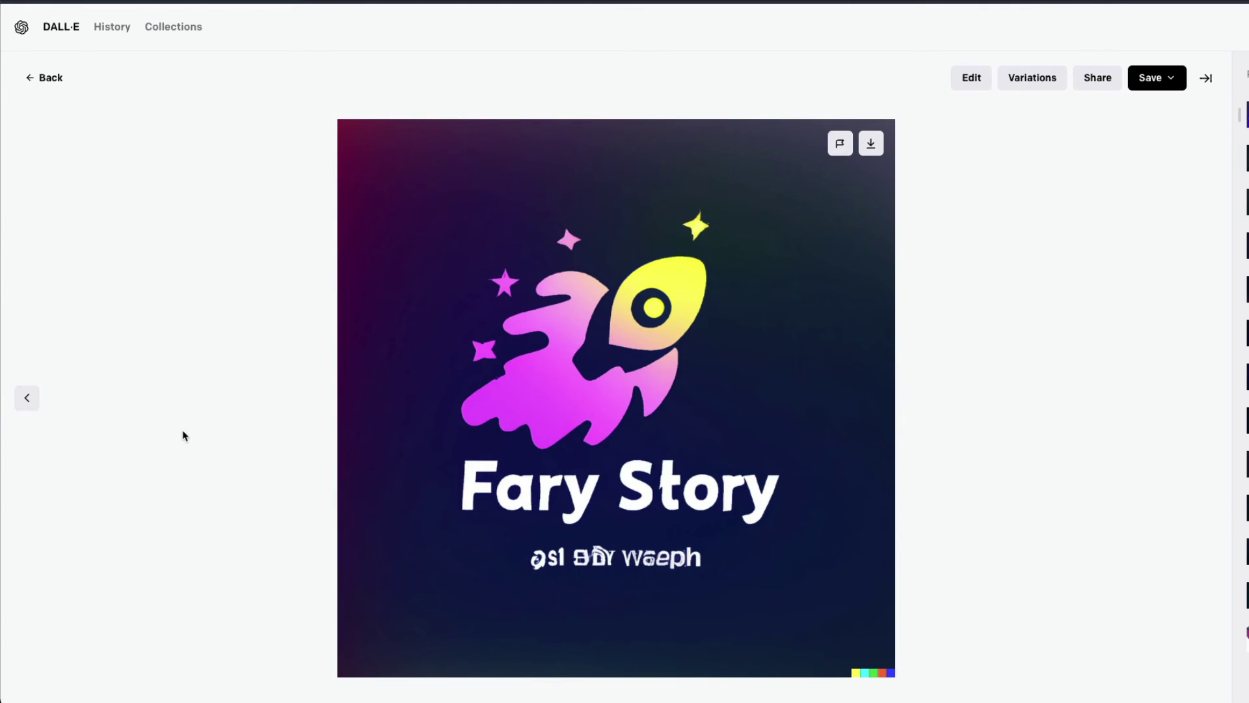
key(Escape)
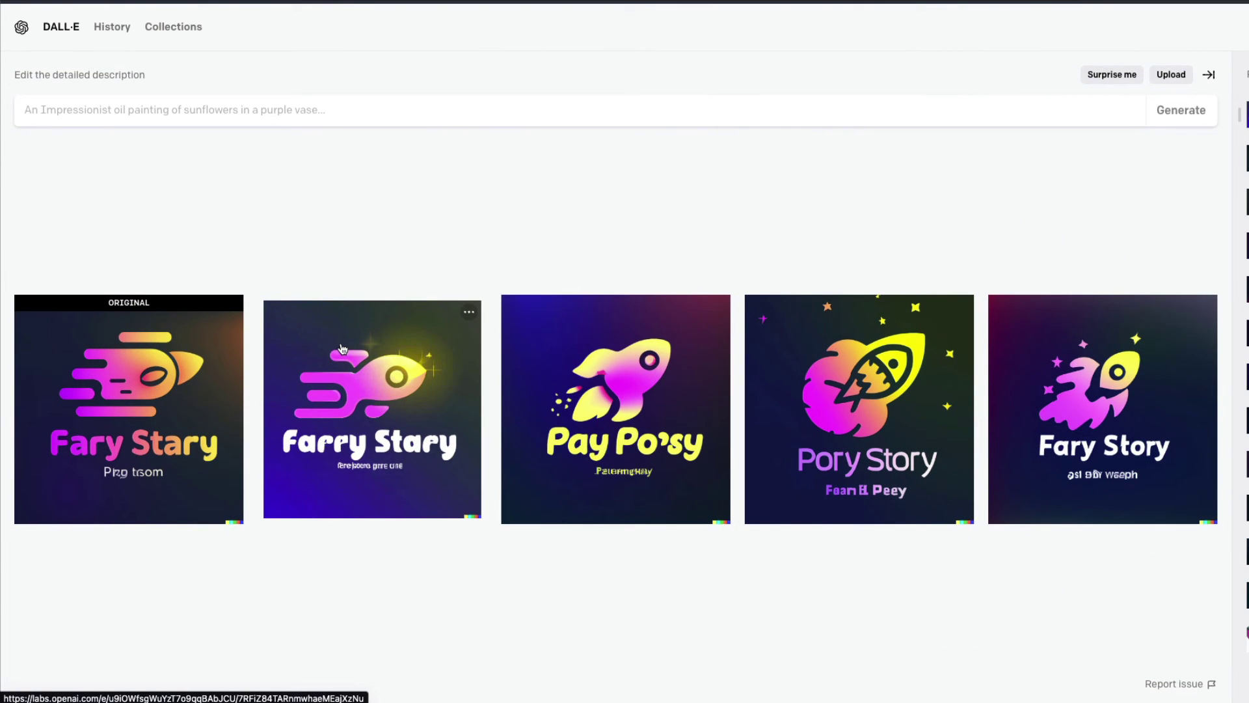
- Enter the startup logo prompt template for a minimalistic bird icon and highlight its subject and style keywords, such as "symmetrical" and "minimalistic"
click(292, 98)
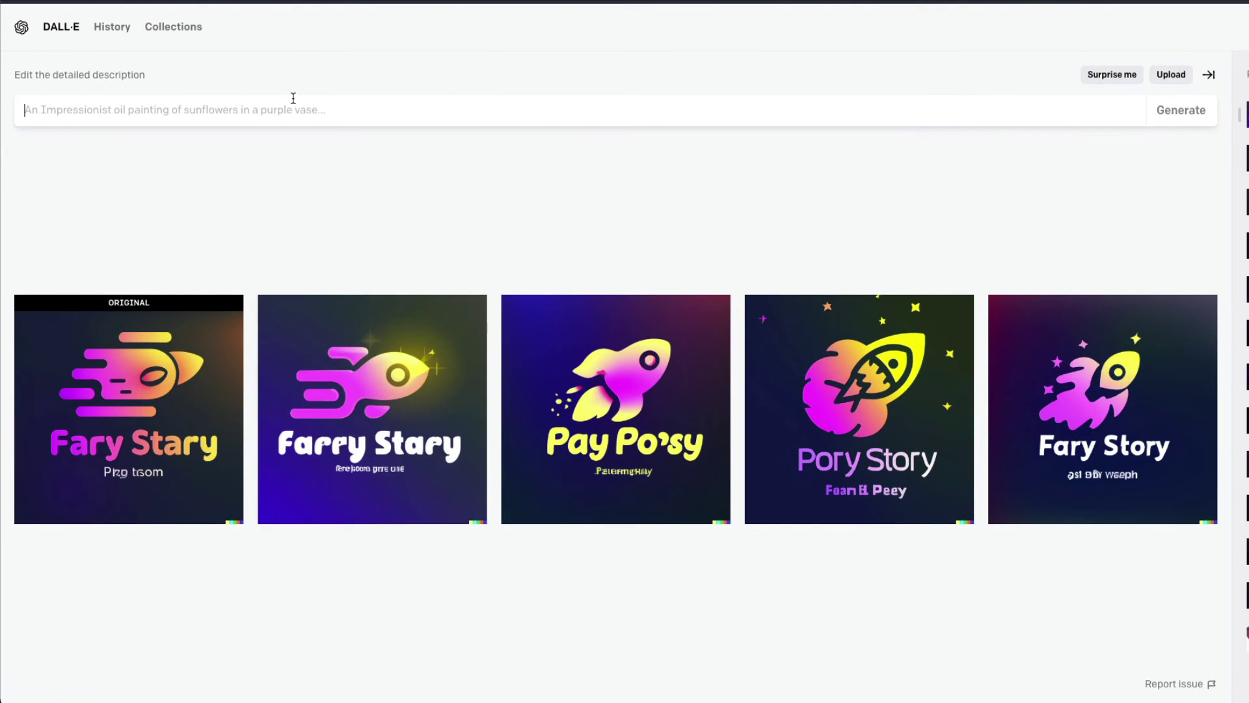
text(modern startup logo with no text, symmetrical, minimalistic bird icon, centered, gradient, dark background)
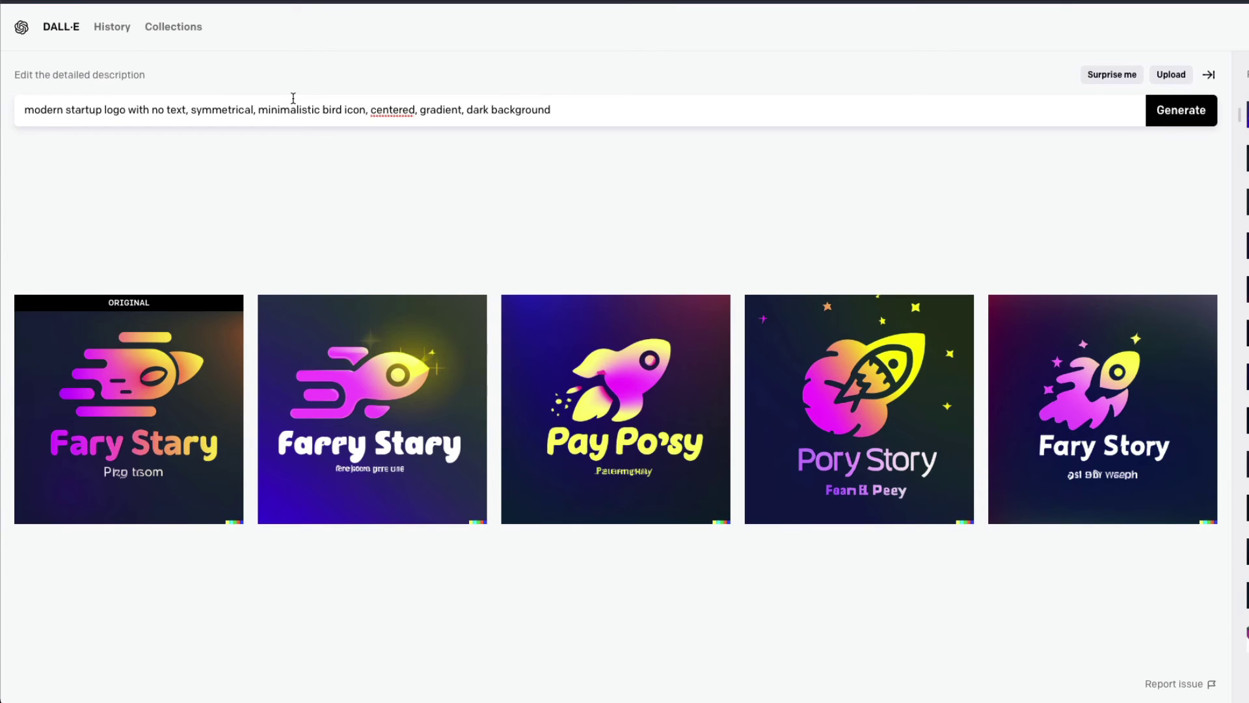
double_click(330, 111)
double_click(310, 108)
drag(371, 111, 571, 114)
click(412, 112)
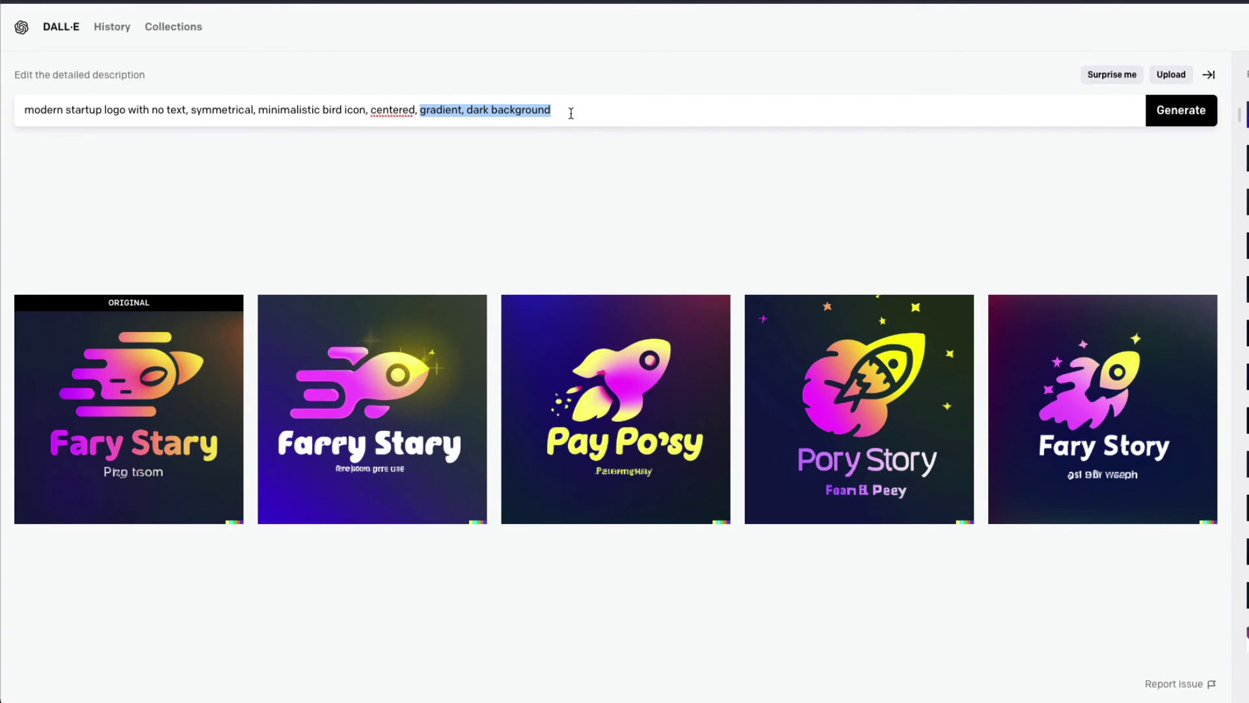
double_click(232, 110)
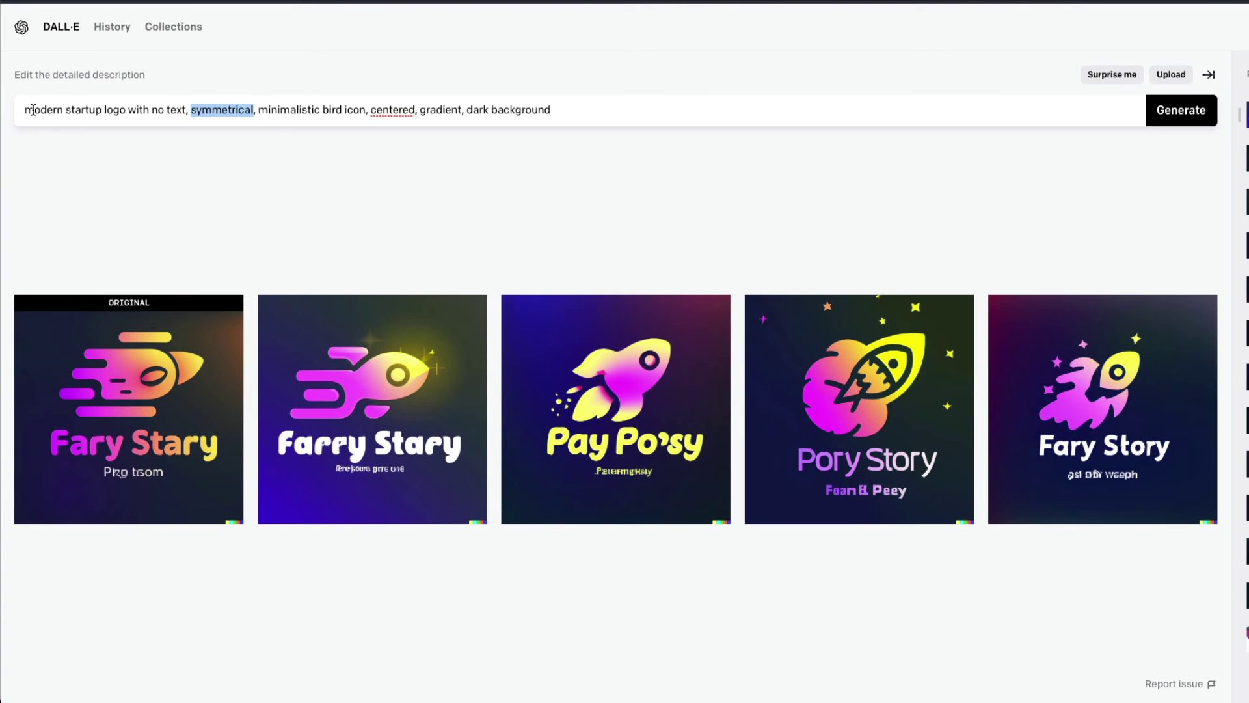
double_click(303, 110)
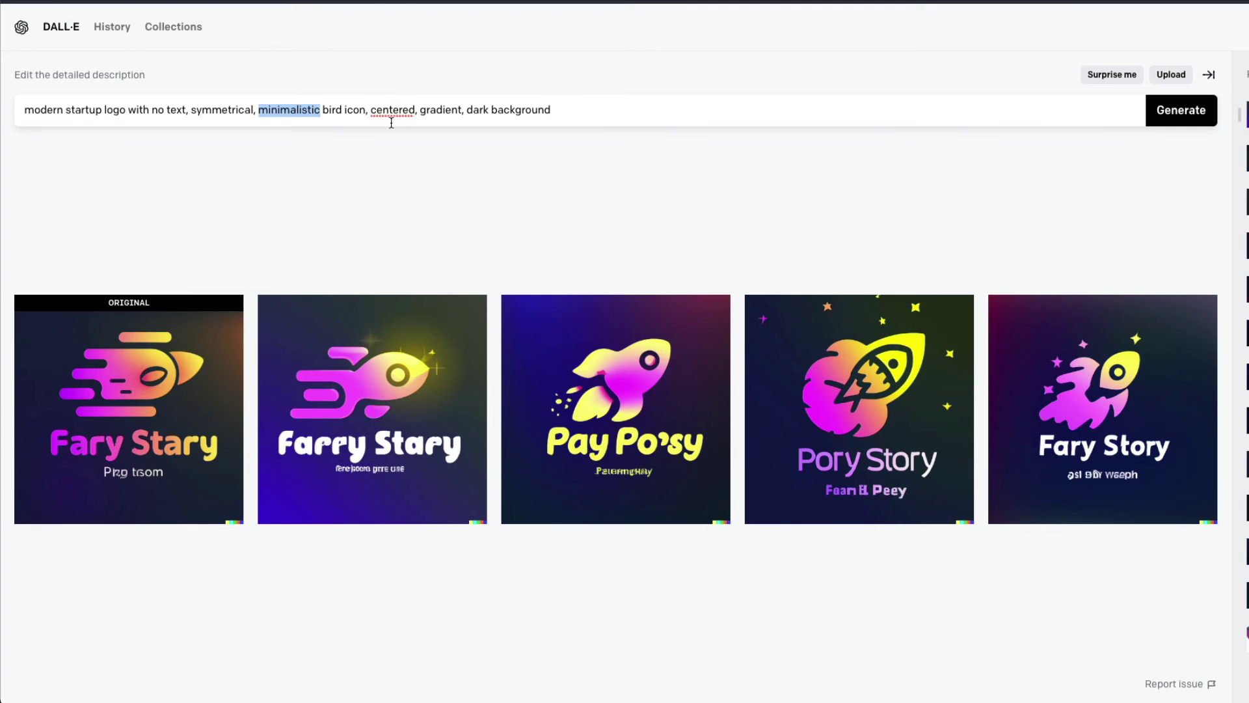
- Reopen the earlier gradient rocket variations and generate variations of the third variant, the dark rocket on a leaf-shaped gradient background
click(392, 442)
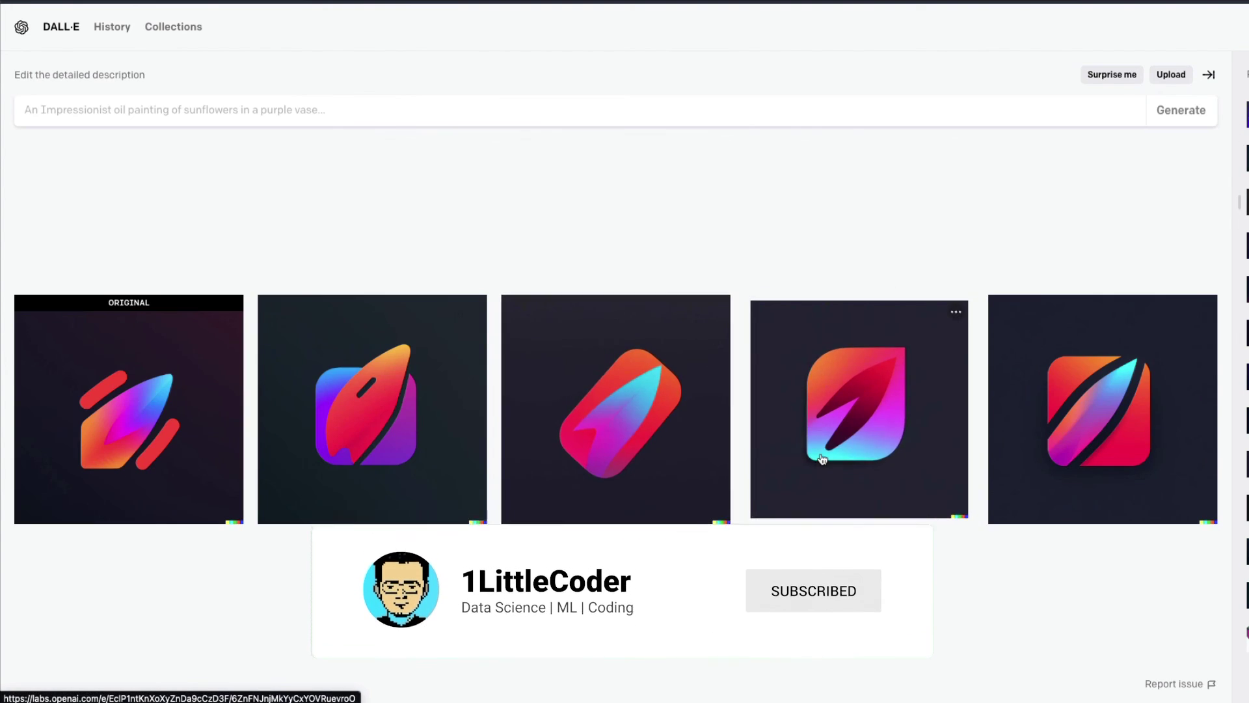
click(823, 459)
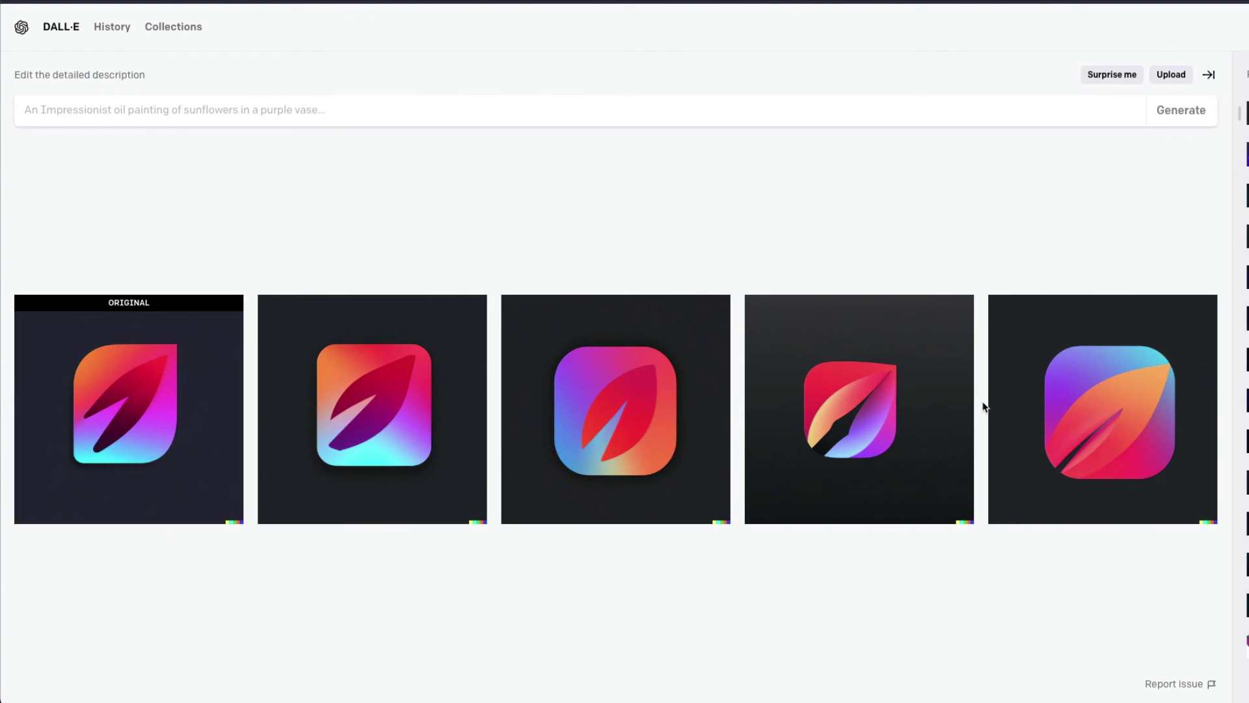
- Examine the new leaf-shaped rocket variants enlarged, compare them with the original, and return to the overview
click(630, 404)
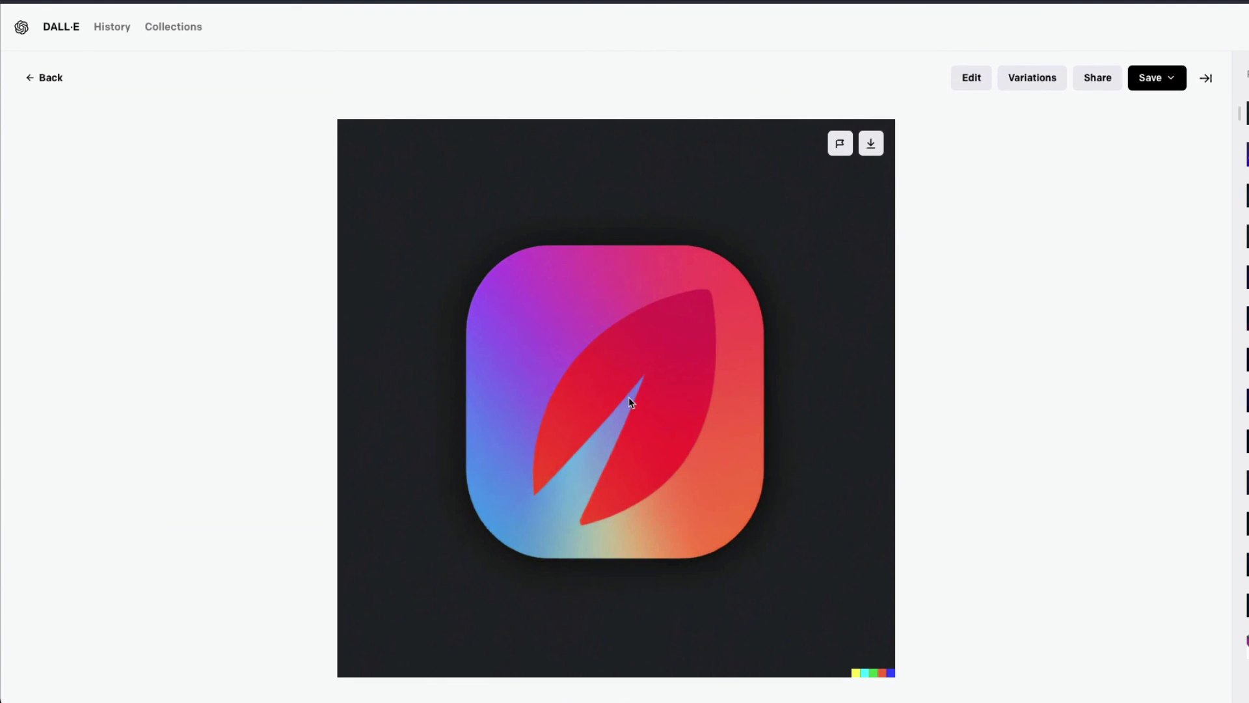
key(Right)
key(Right)
key(Left)
key(Right)
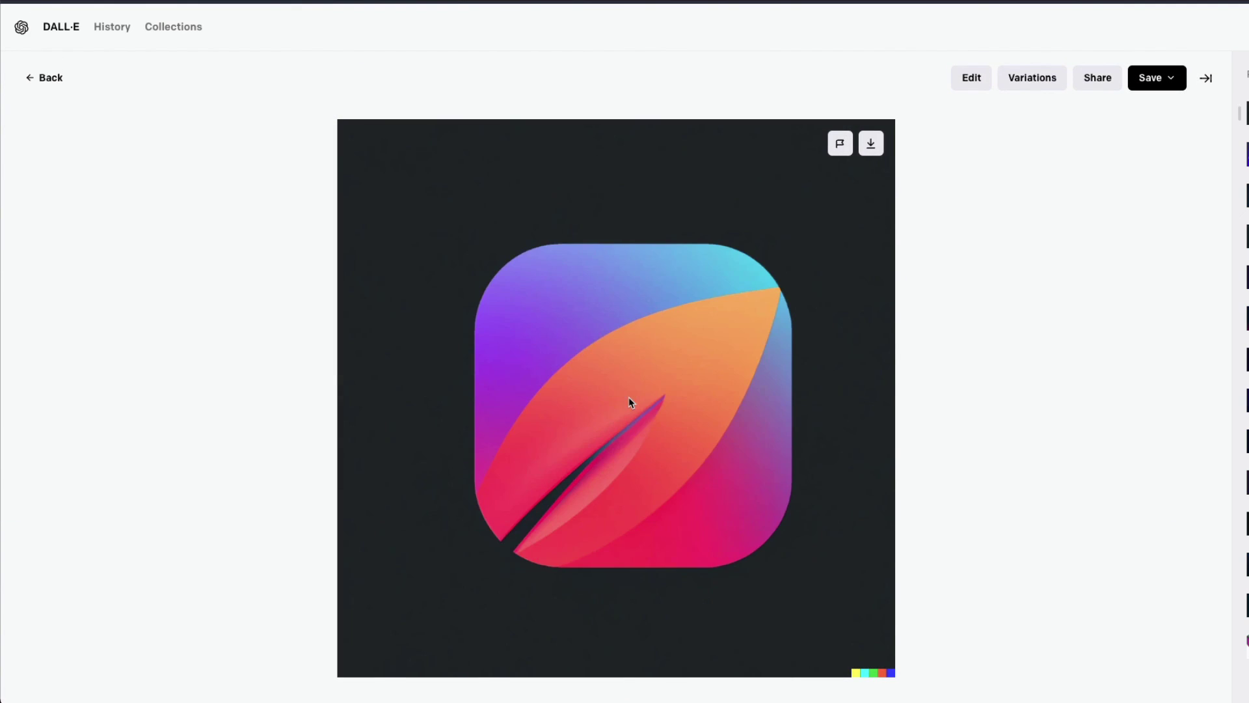
key(Right)
key(Right)
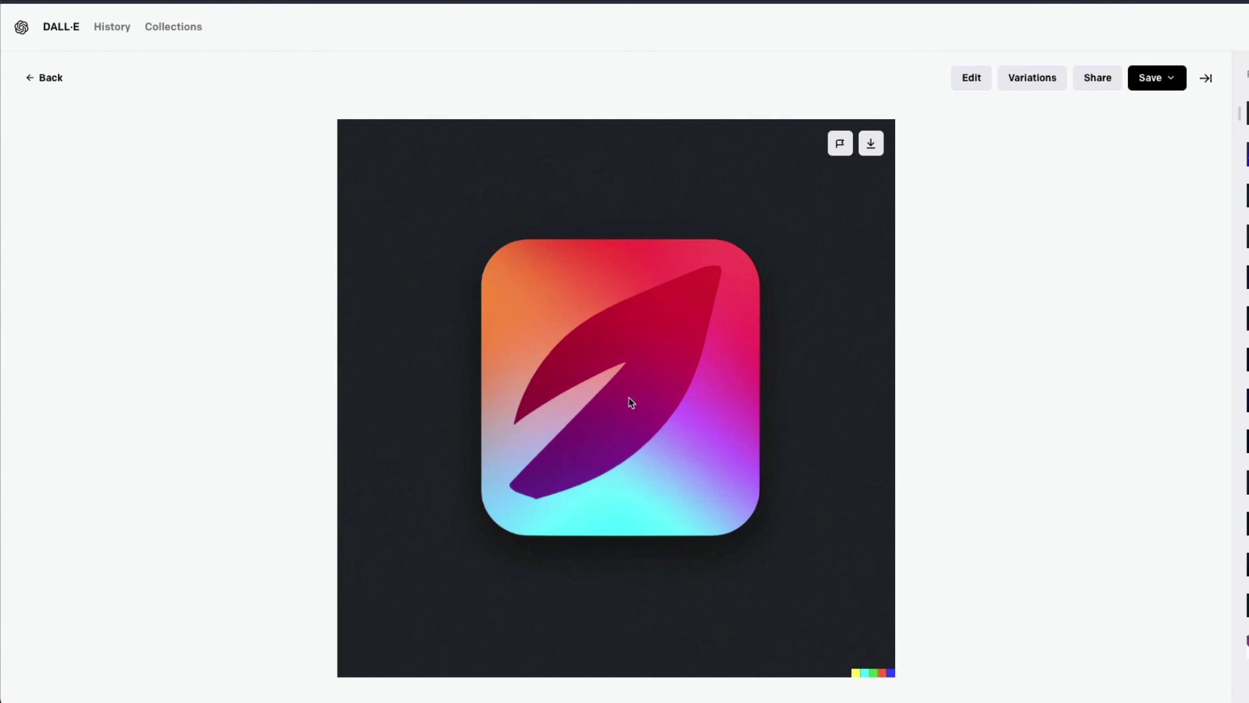
key(Right)
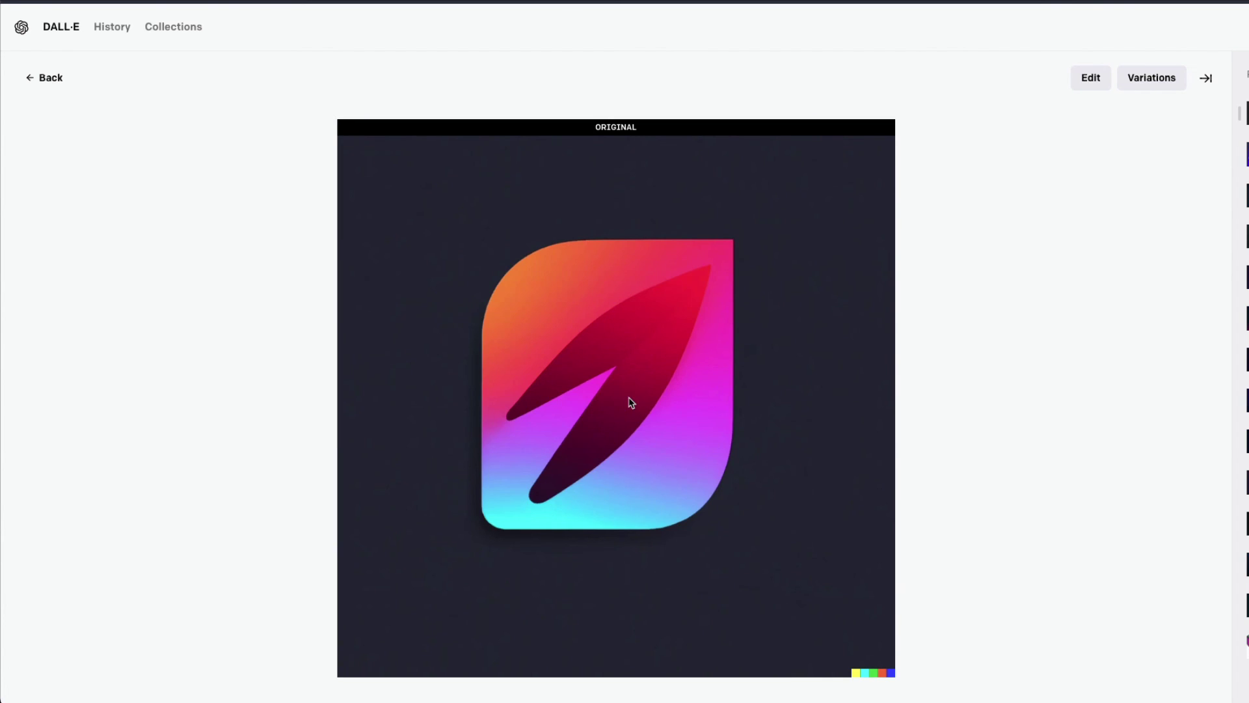
key(Right)
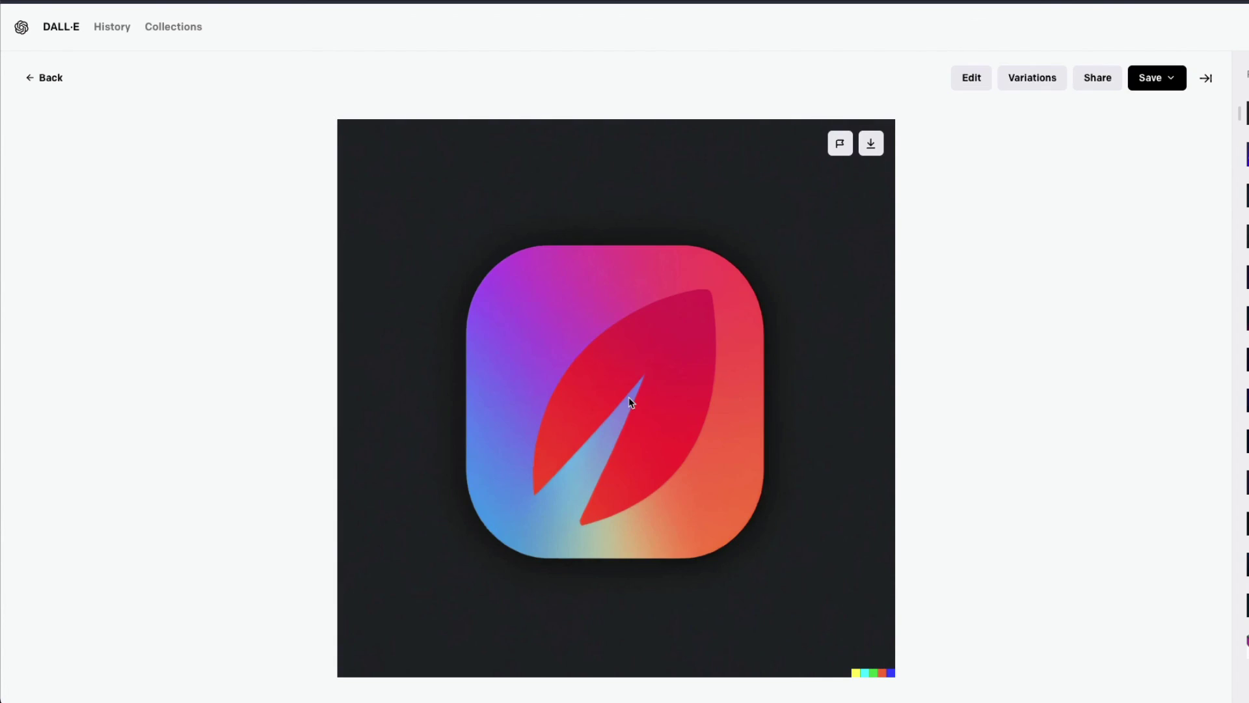
key(Left)
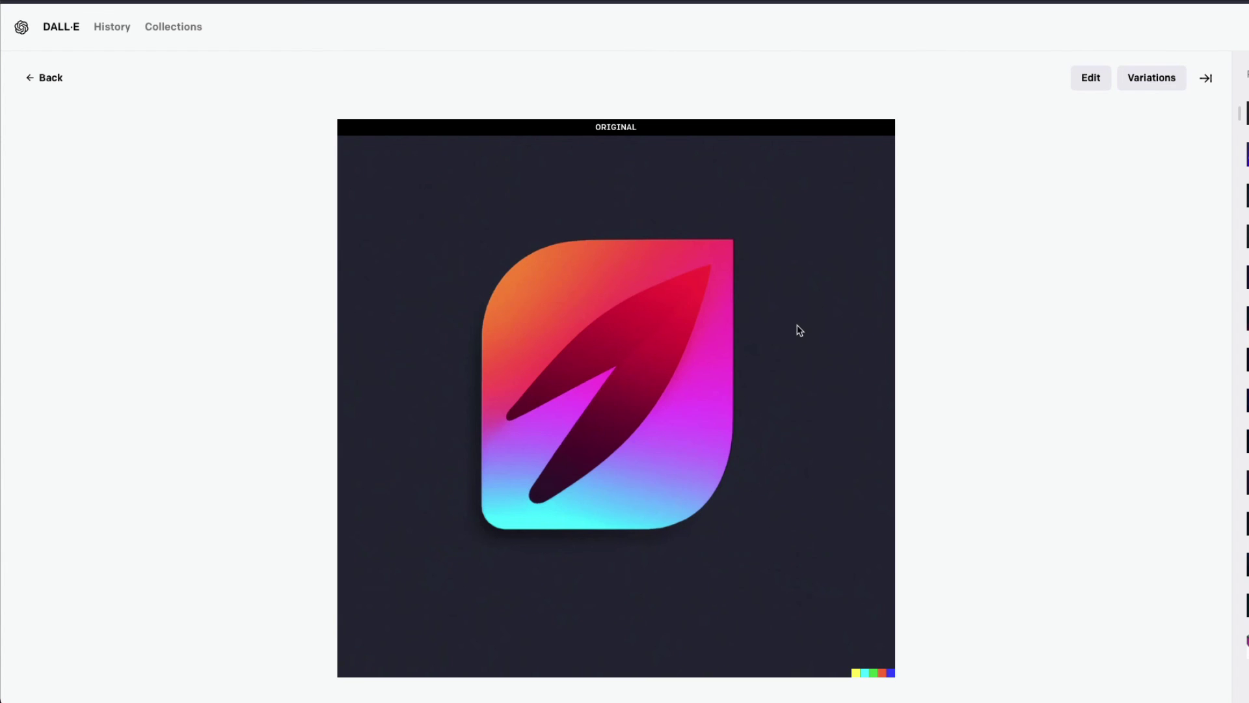
key(Escape)
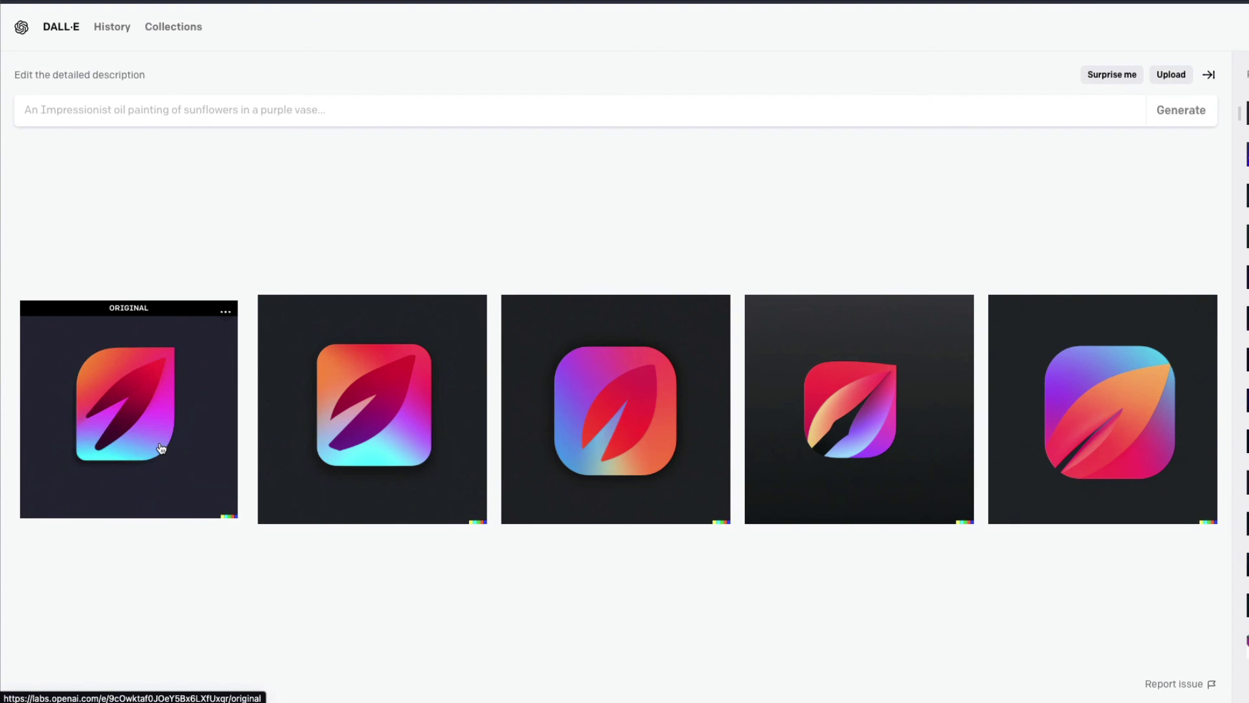
- Enter "modern startup logo with no text, symmetrical, minimalistic bird icon, centered, gradient, dark background" as the prompt and check the Twitter thread about DALL·E logos
click(354, 109)
text(modern startup logo with no text, symmetrical, minimalistic bird icon, centered, gradient, dark background)
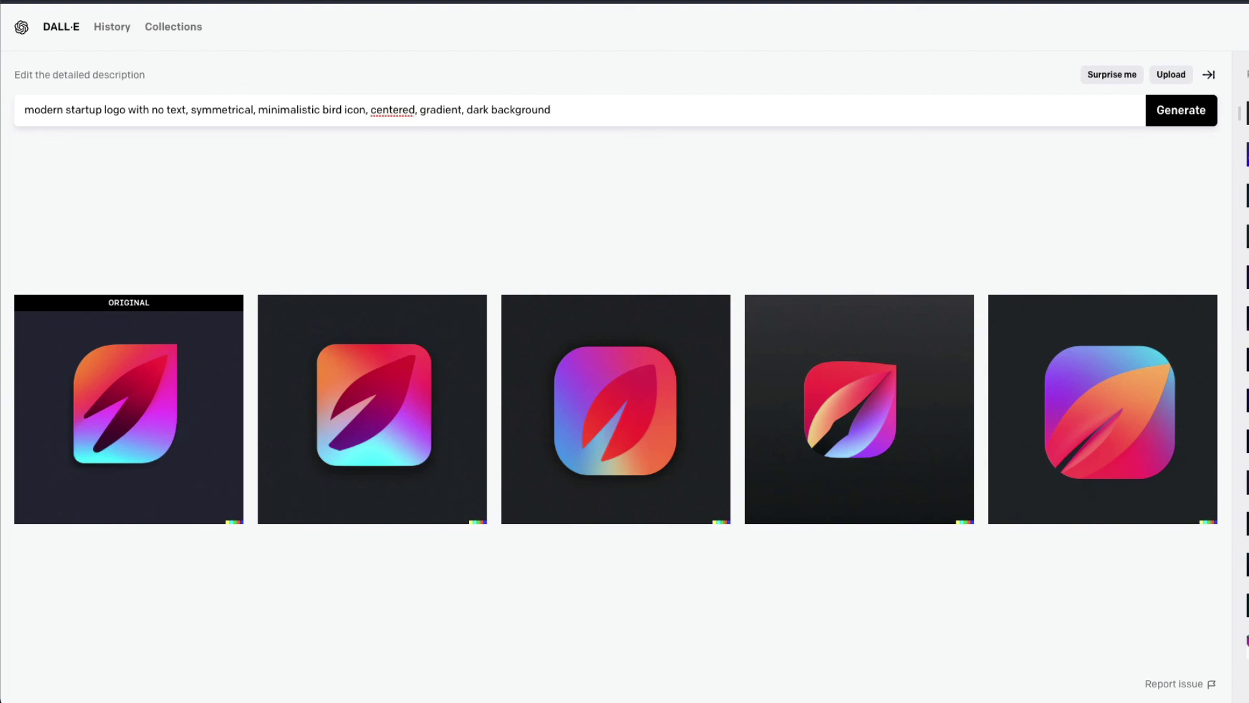
key(ctrl+Tab)
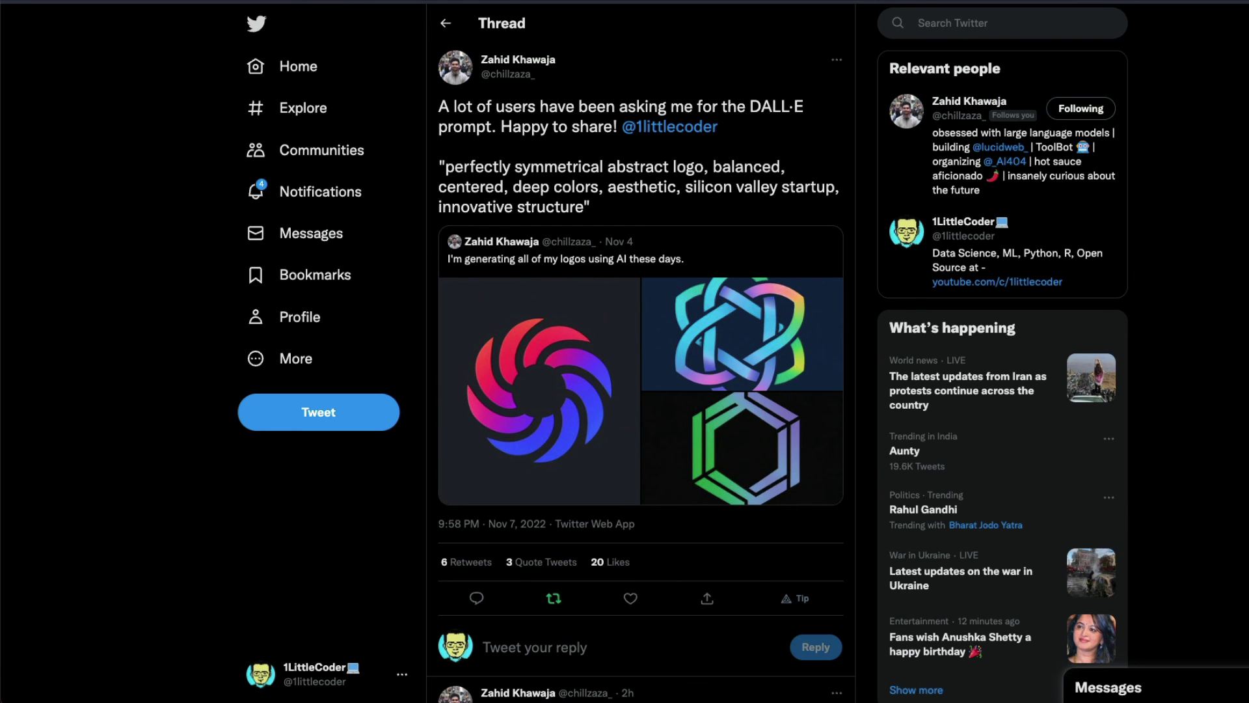
click(390, 2)
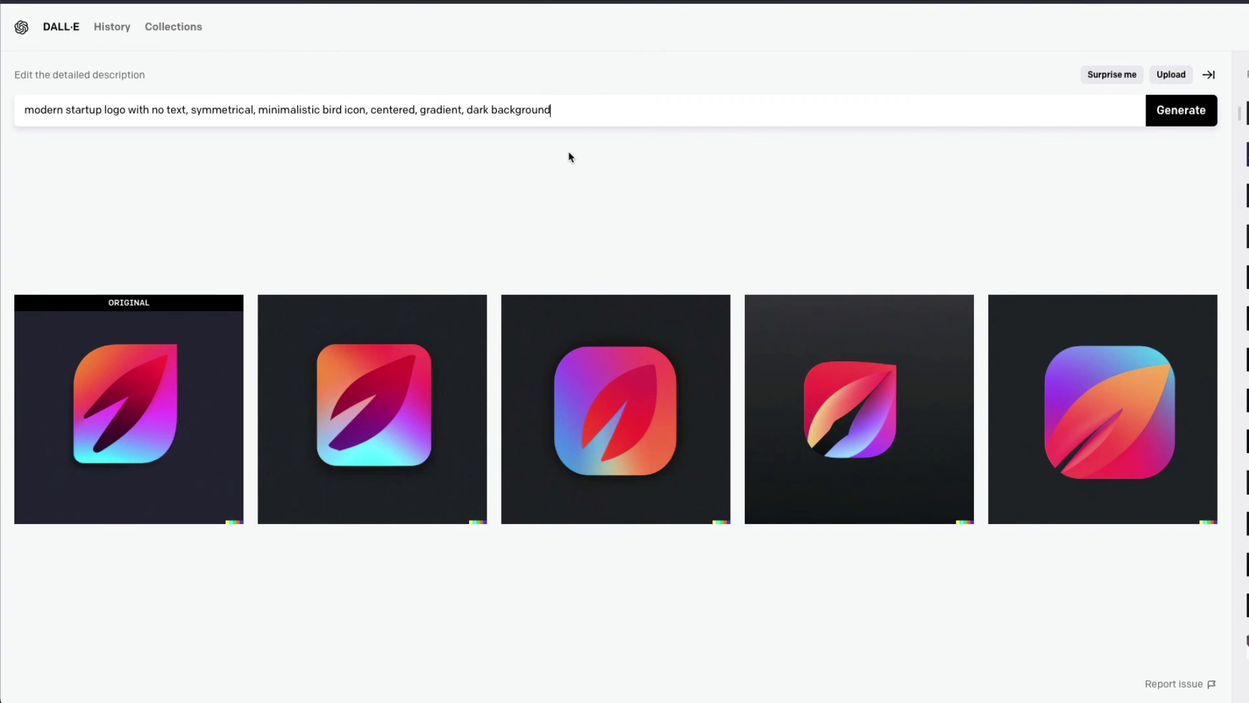